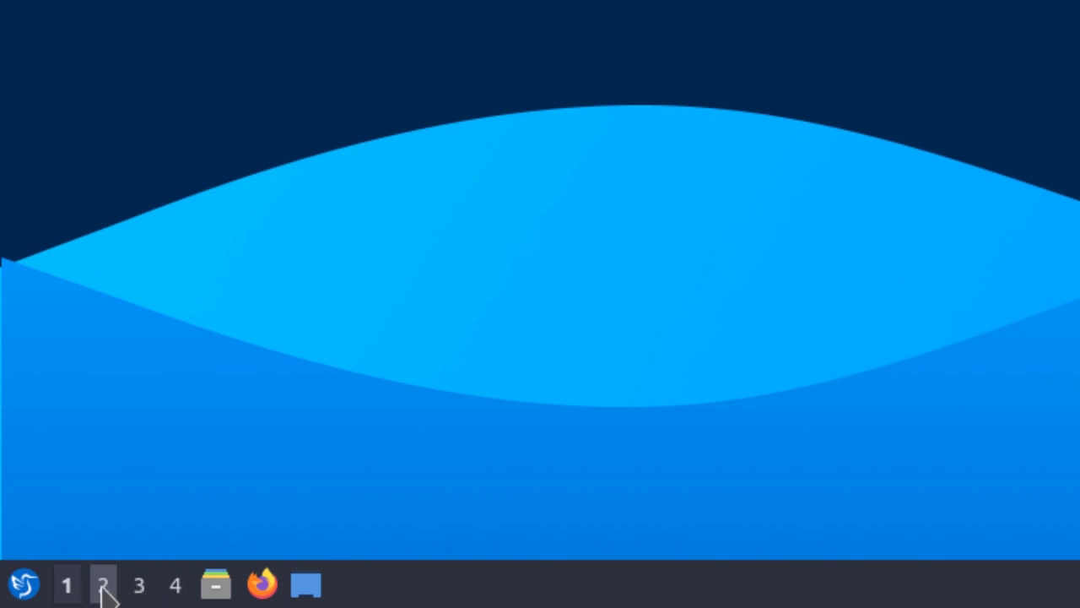
Switch to workspace 2, then 4, and search 'about' in the menu to open About LXQt
click(103, 593)
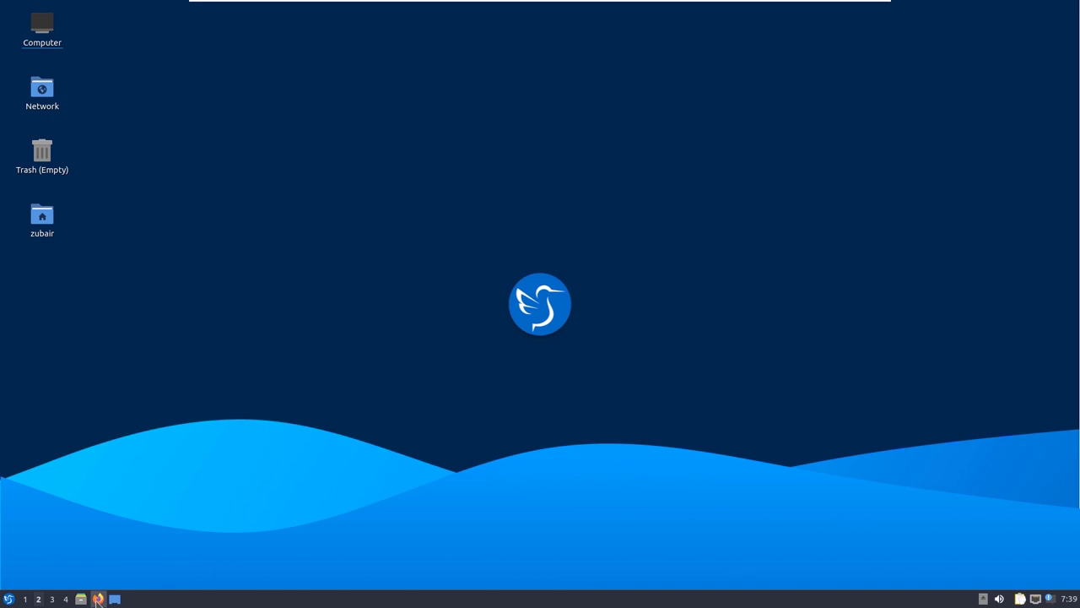
click(65, 598)
click(8, 598)
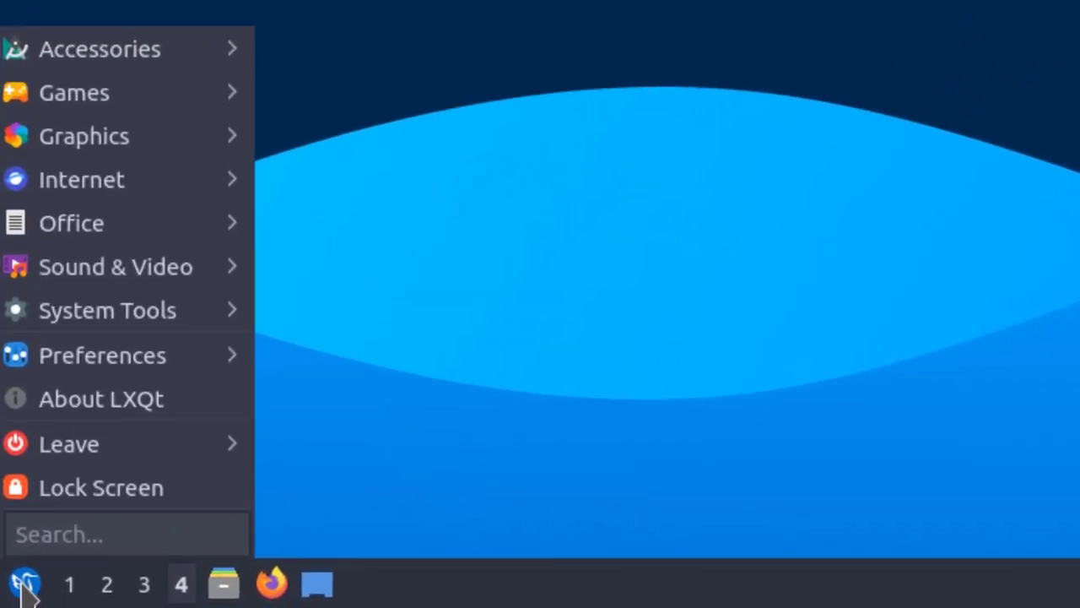
text(about)
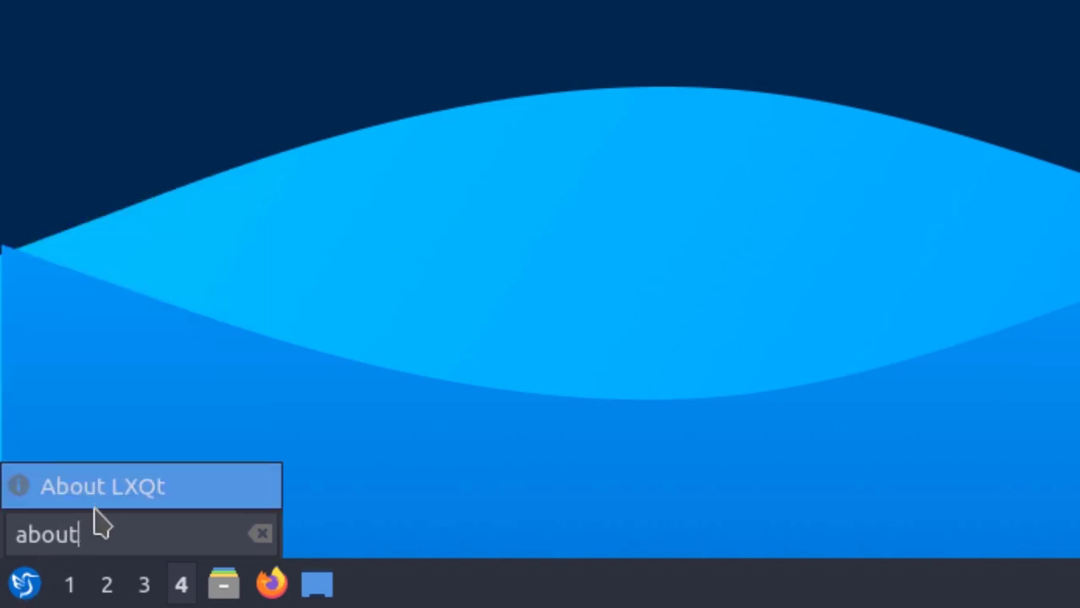
click(128, 501)
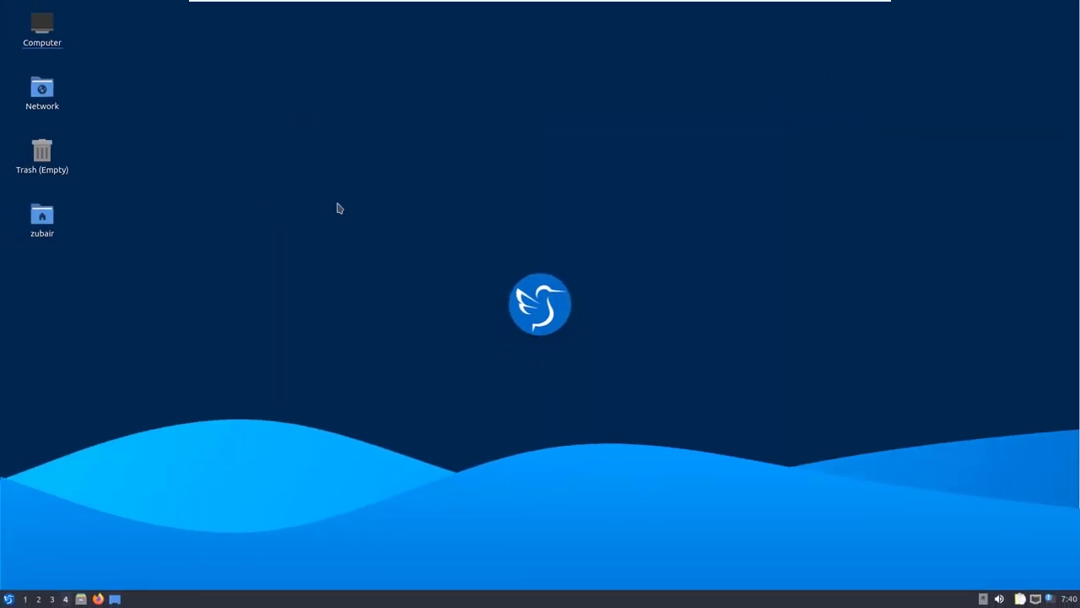
right_click(336, 209)
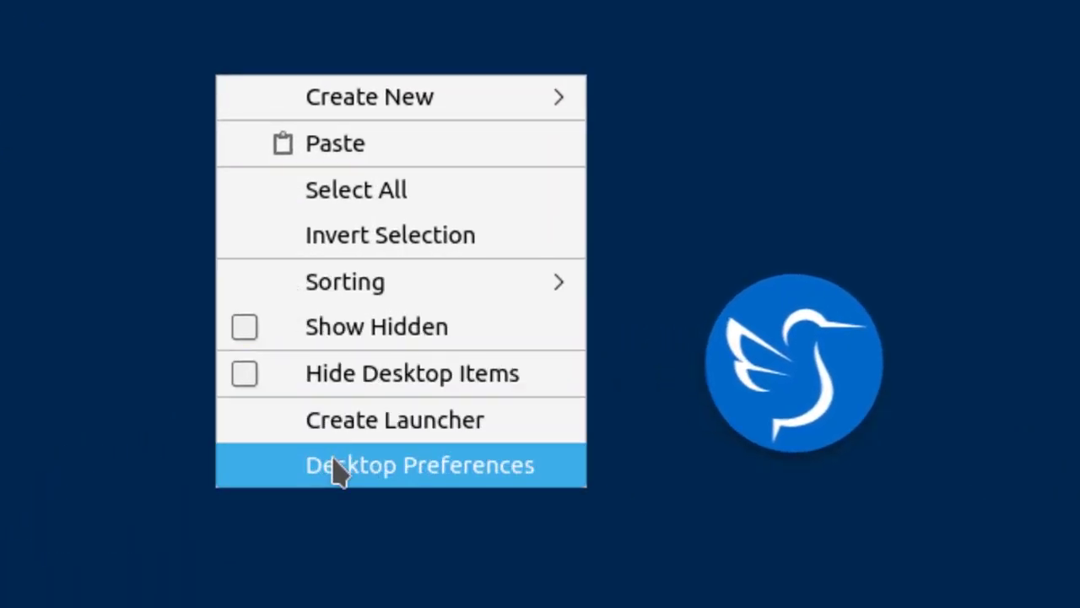
click(336, 467)
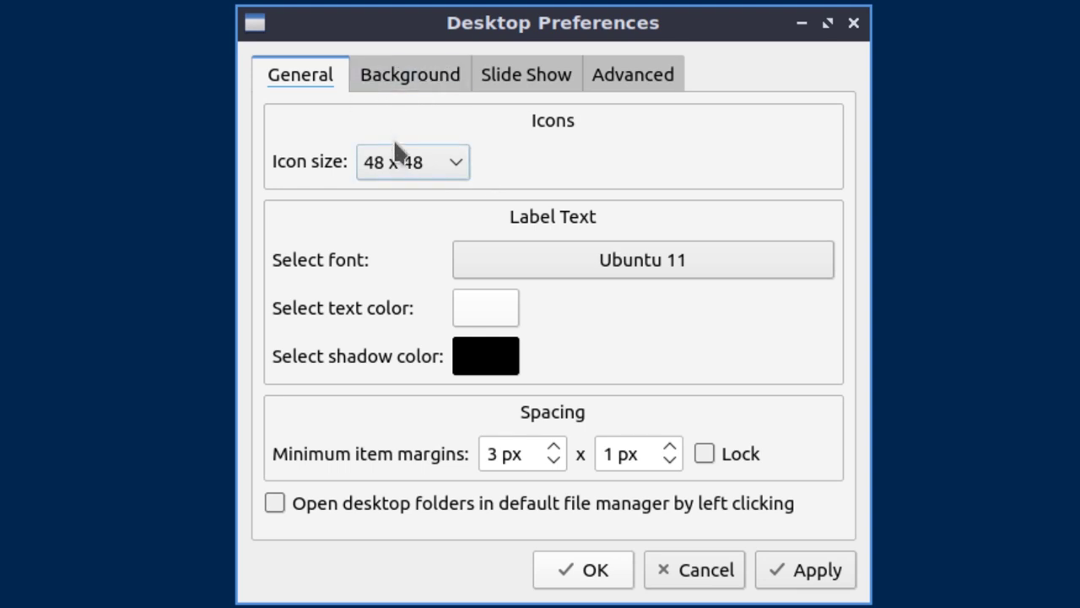
click(413, 87)
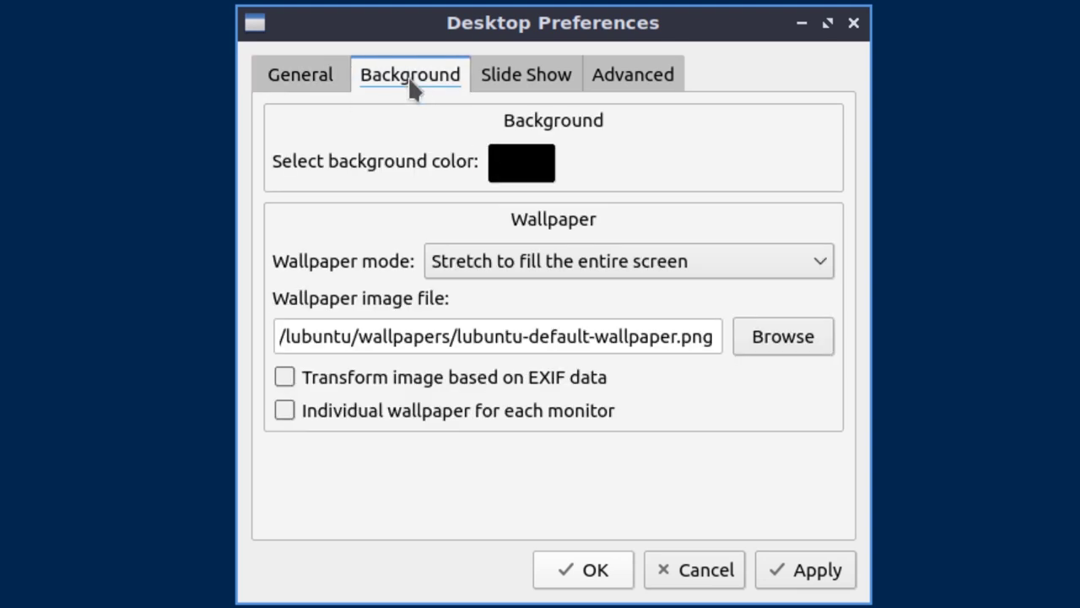
click(508, 84)
click(615, 88)
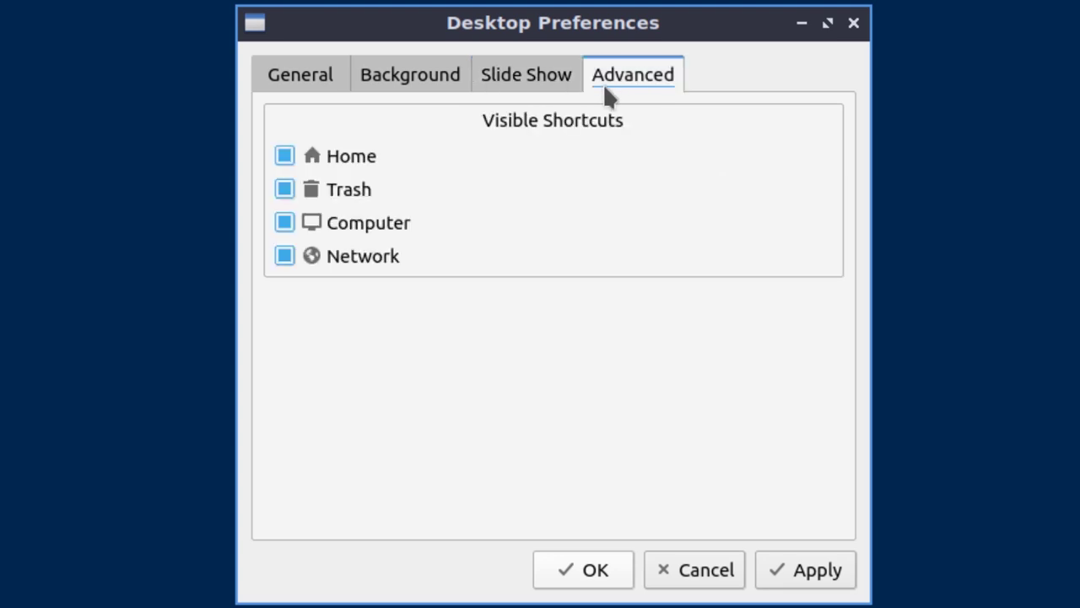
click(419, 86)
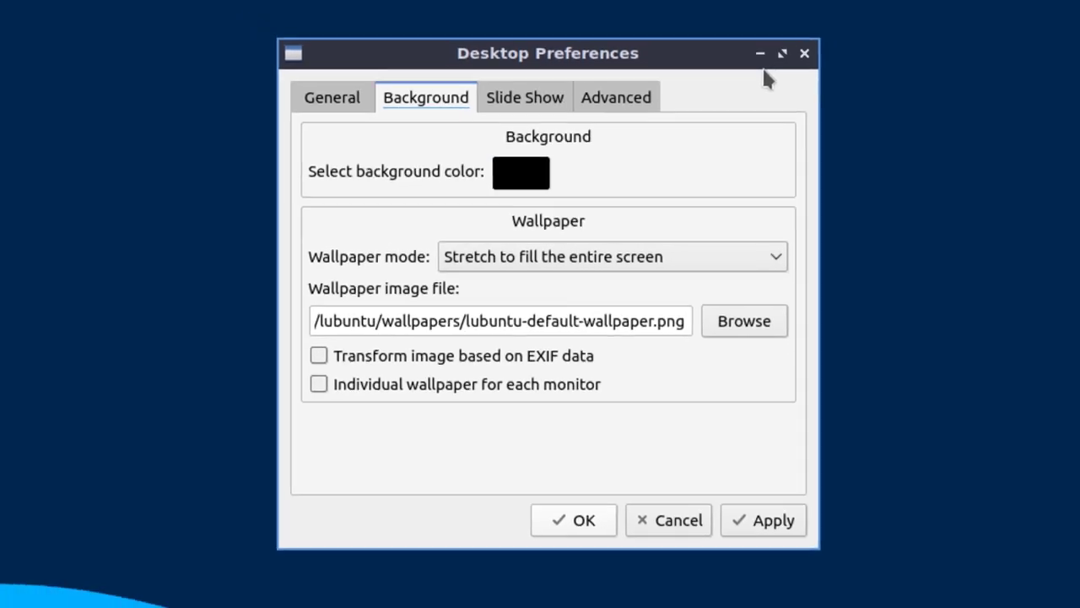
click(853, 23)
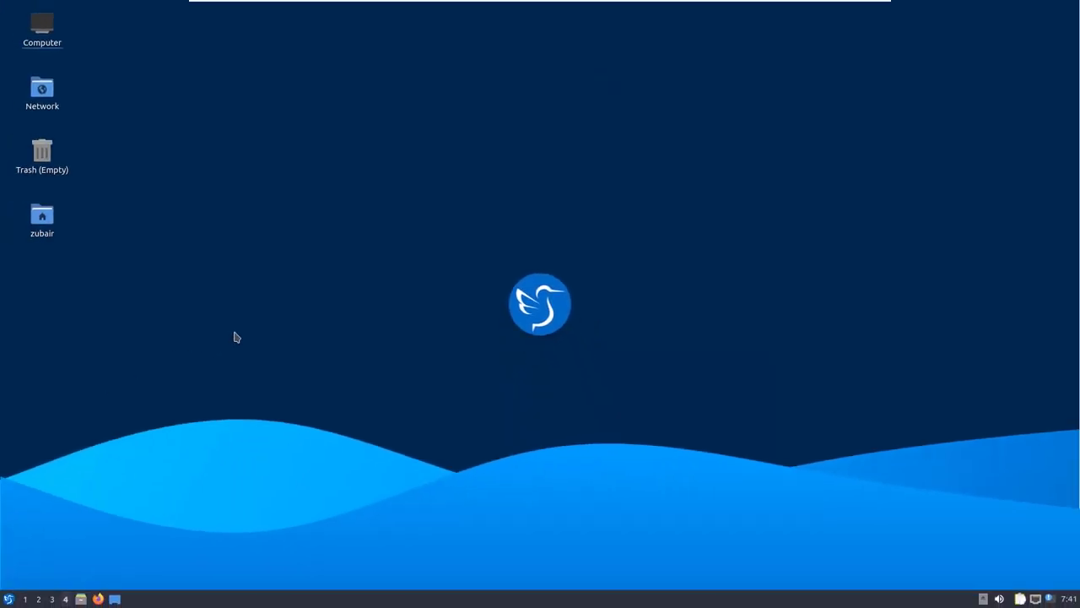
Browse each application menu category, from Accessories downward, to show its submenu of applications
click(7, 596)
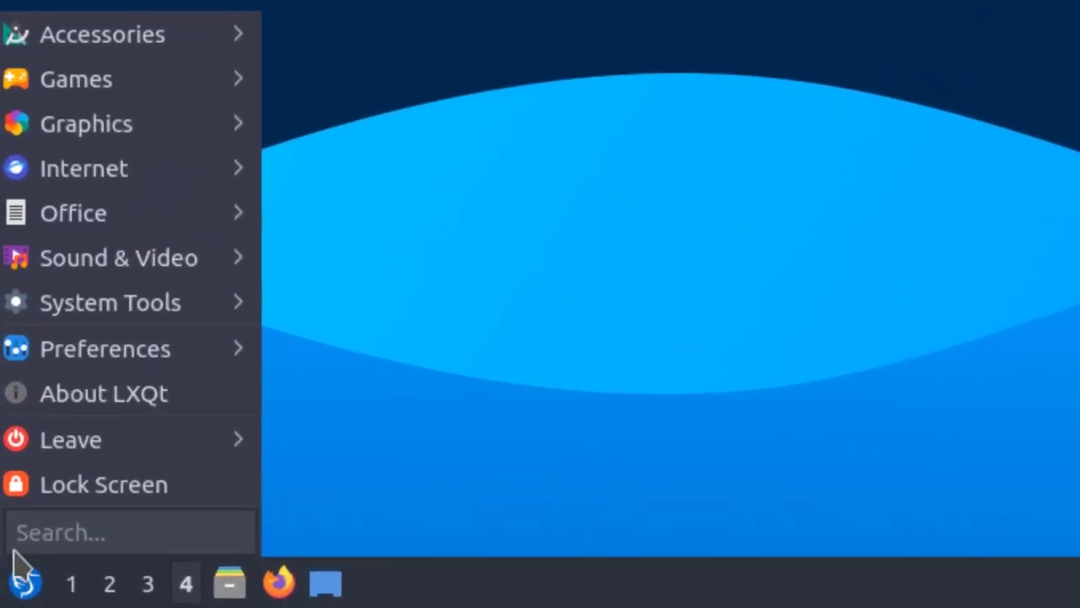
mouse_move(192, 44)
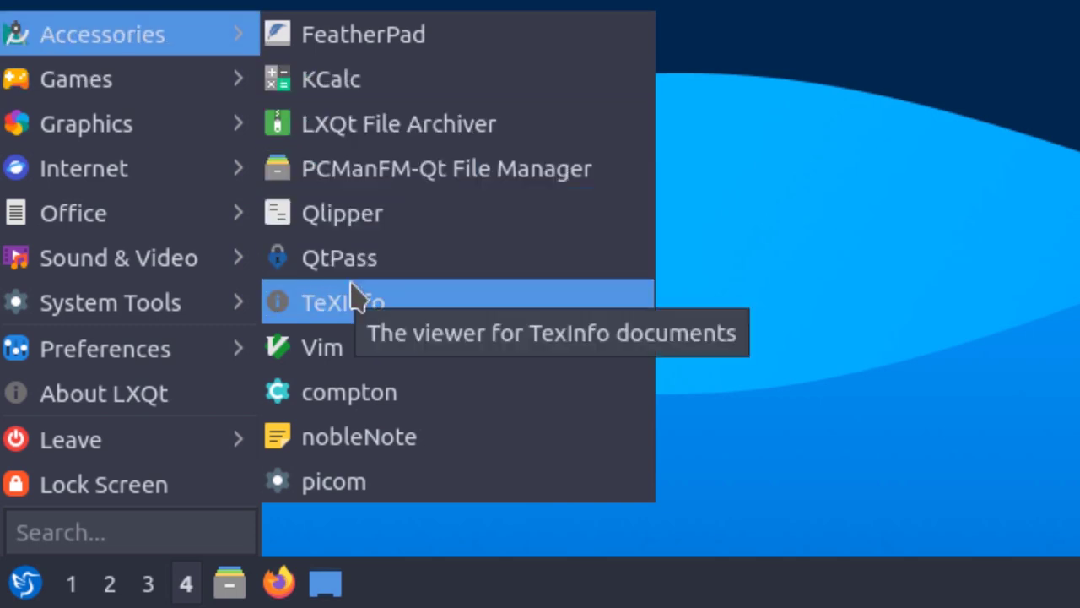
mouse_move(207, 78)
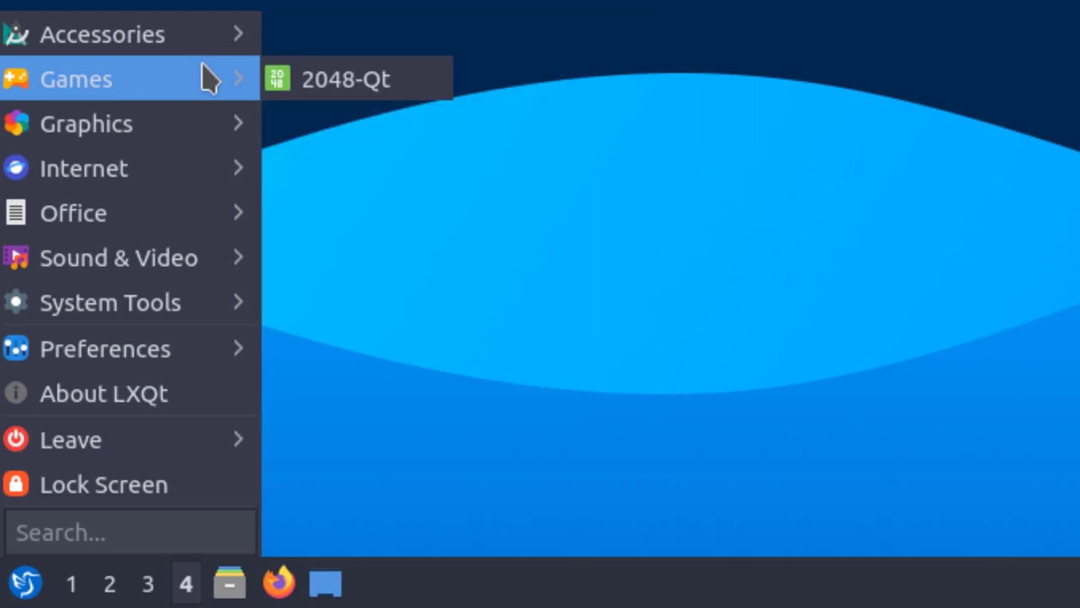
mouse_move(202, 124)
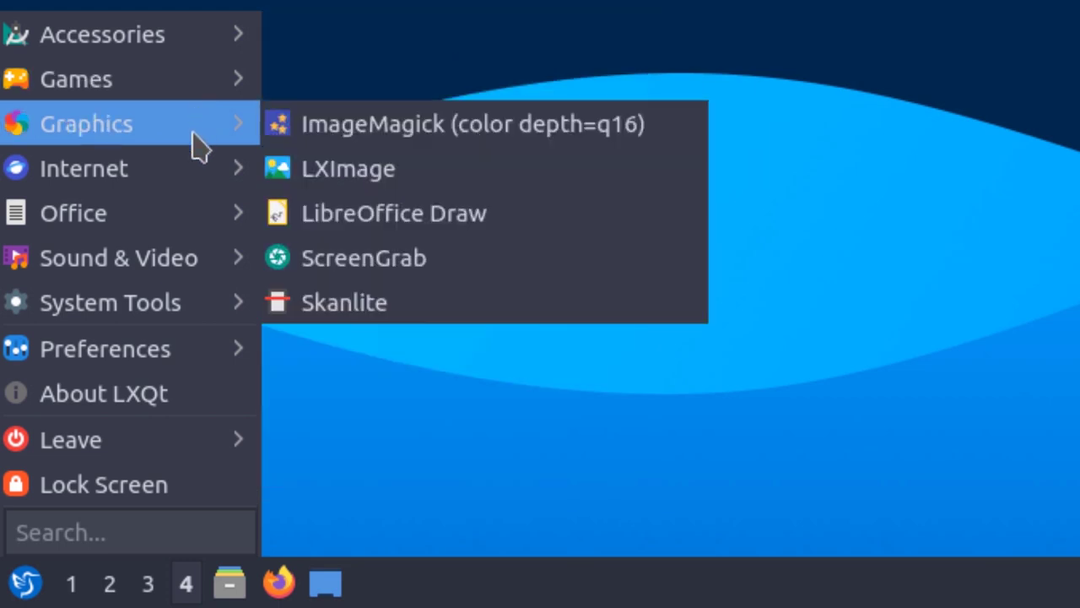
mouse_move(187, 177)
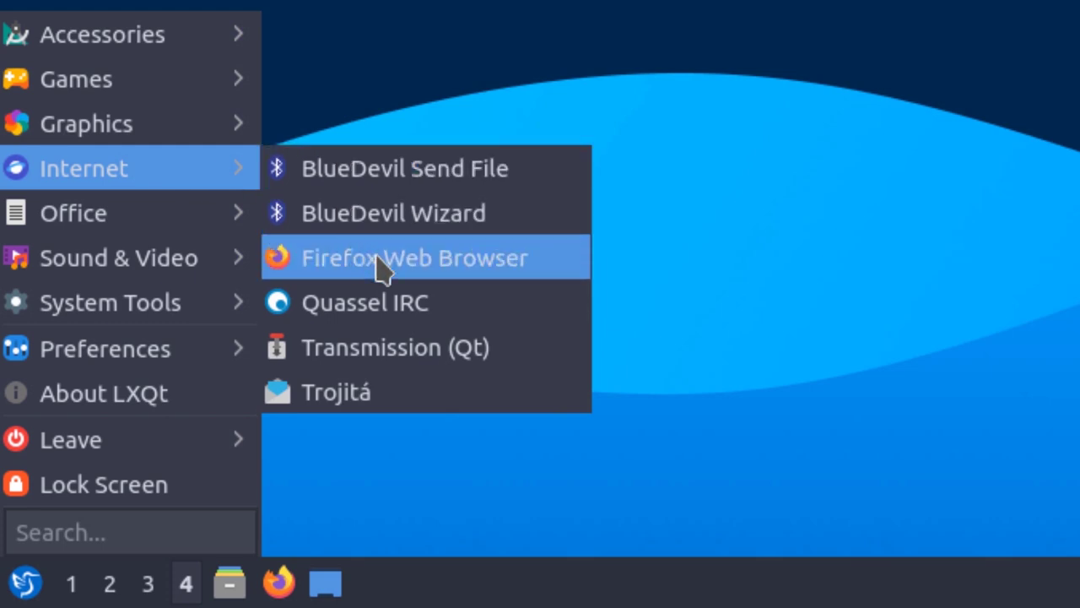
mouse_move(199, 218)
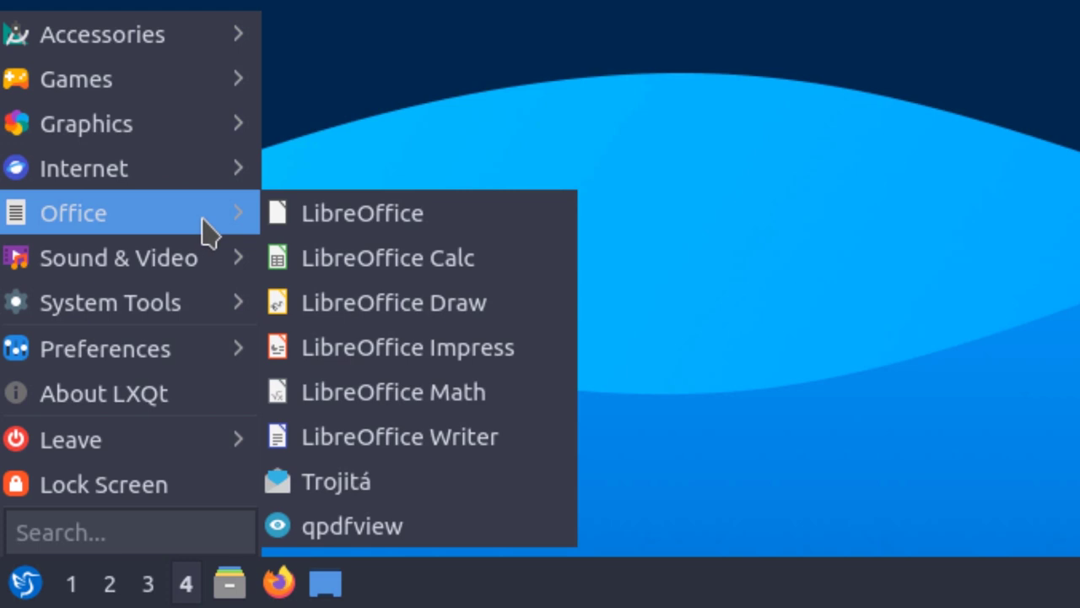
mouse_move(167, 311)
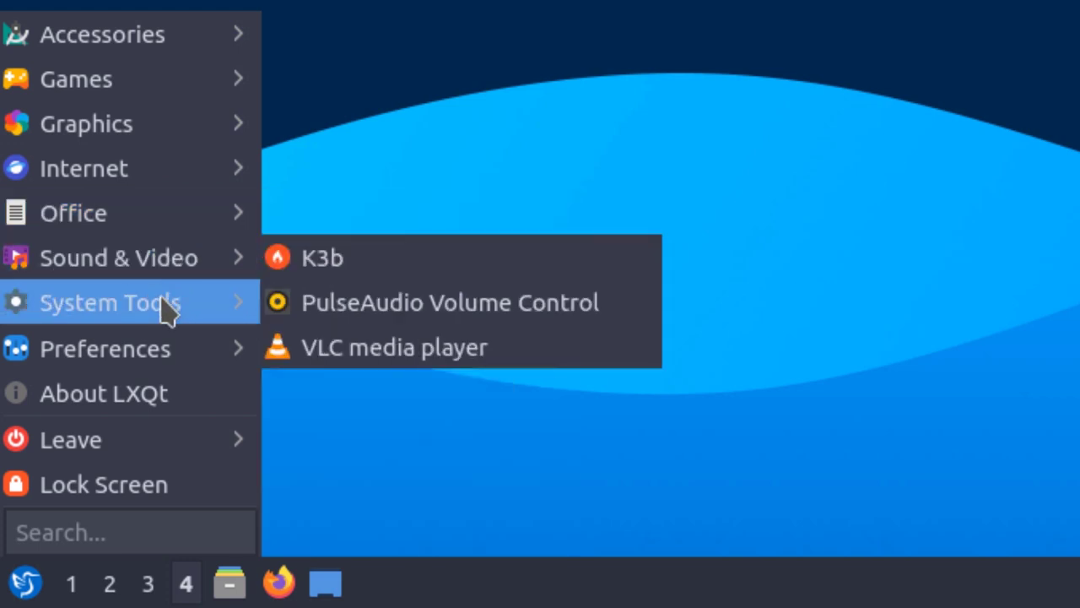
mouse_move(155, 349)
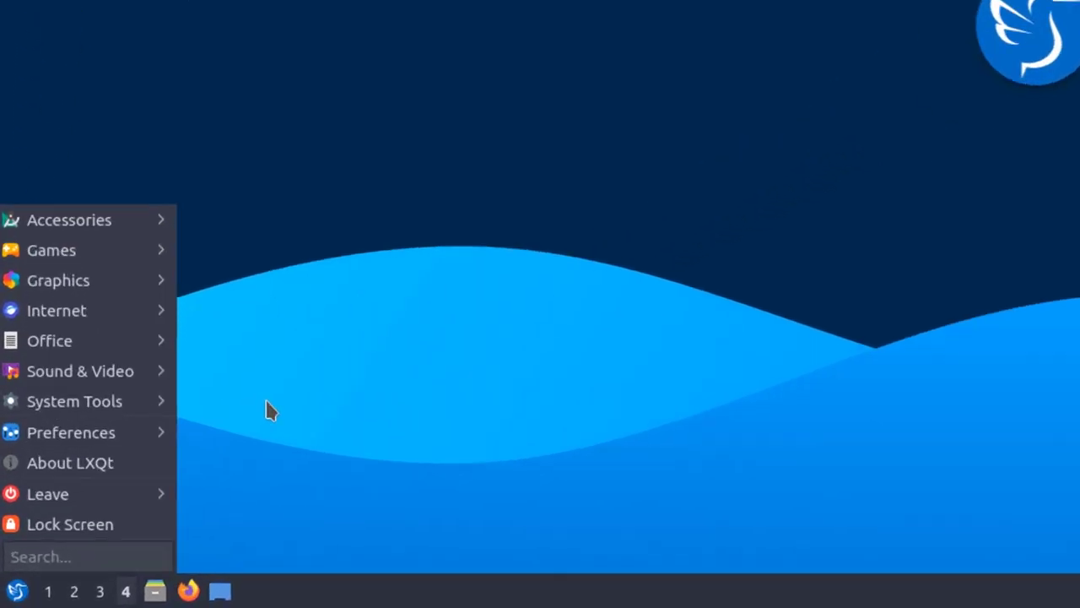
Launch QTerminal by searching 'termina' and run the top process monitor in it
text(t)
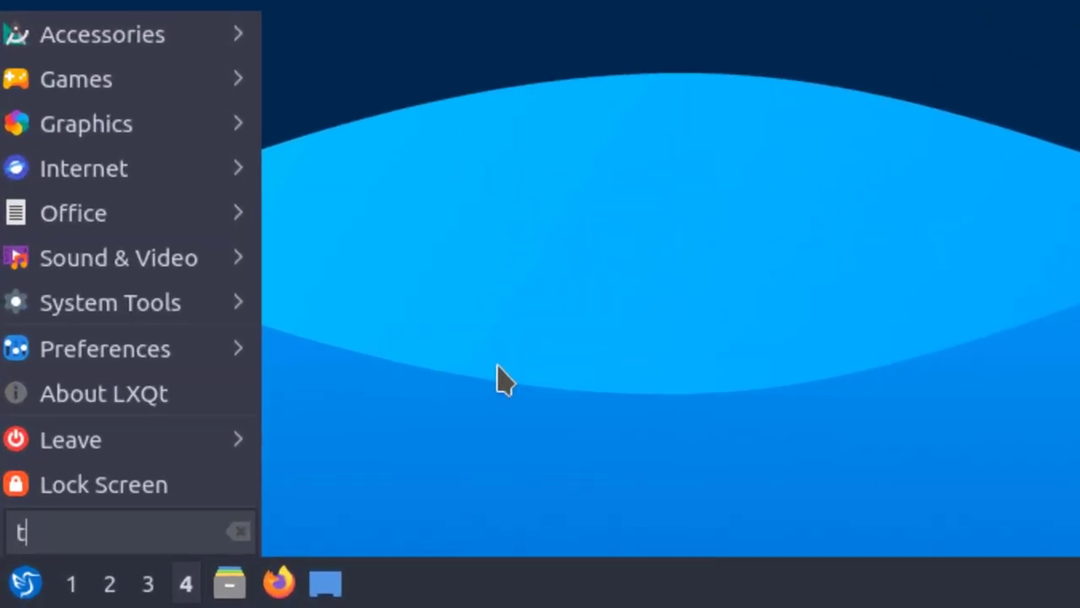
text(ermina)
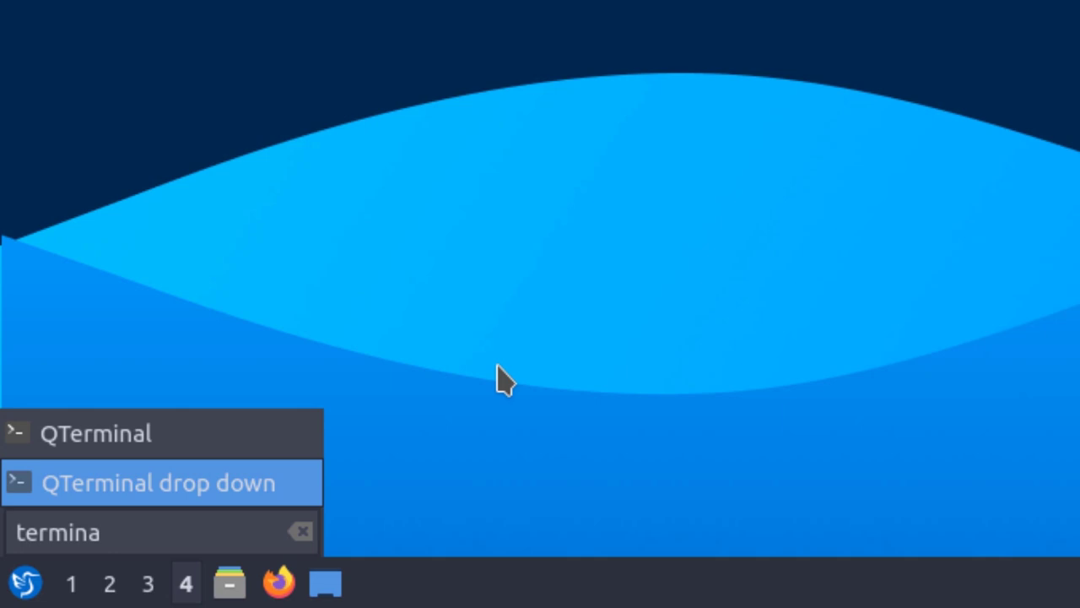
key(Return)
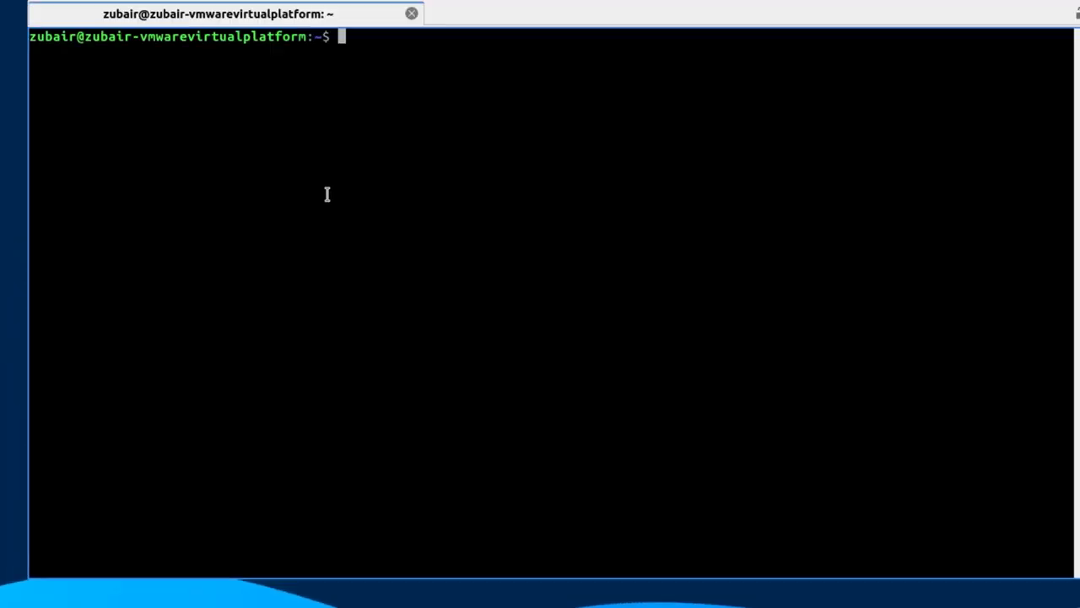
text(top)
key(Return)
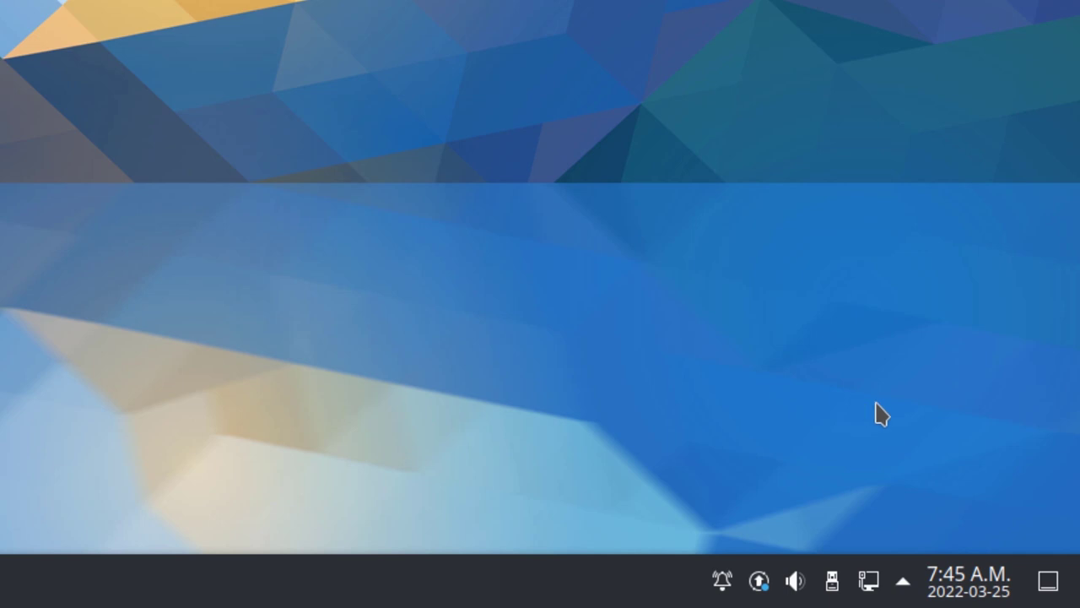
mouse_move(966, 591)
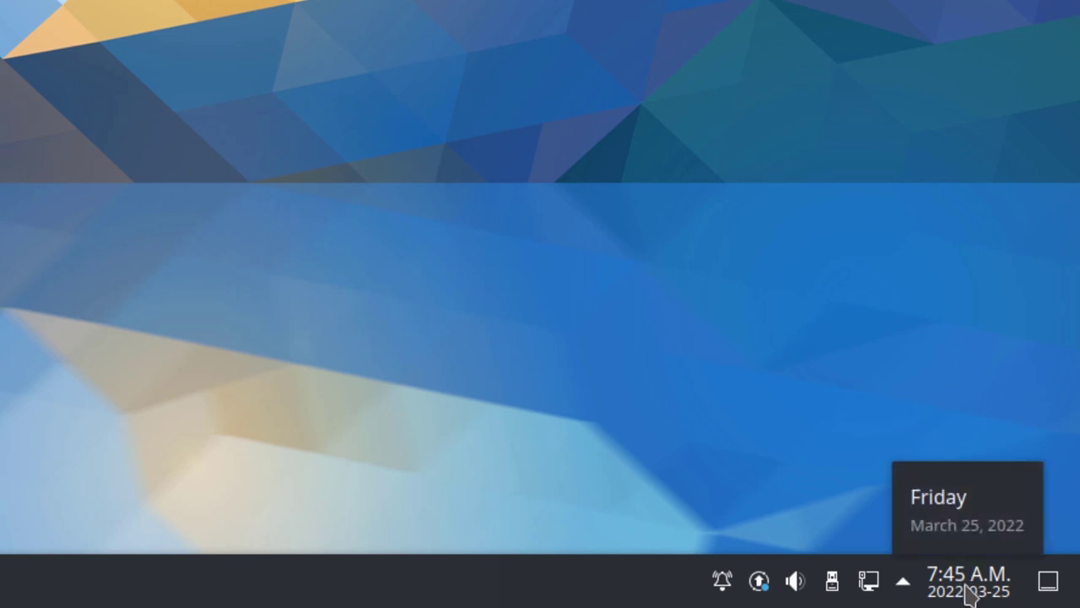
mouse_move(827, 578)
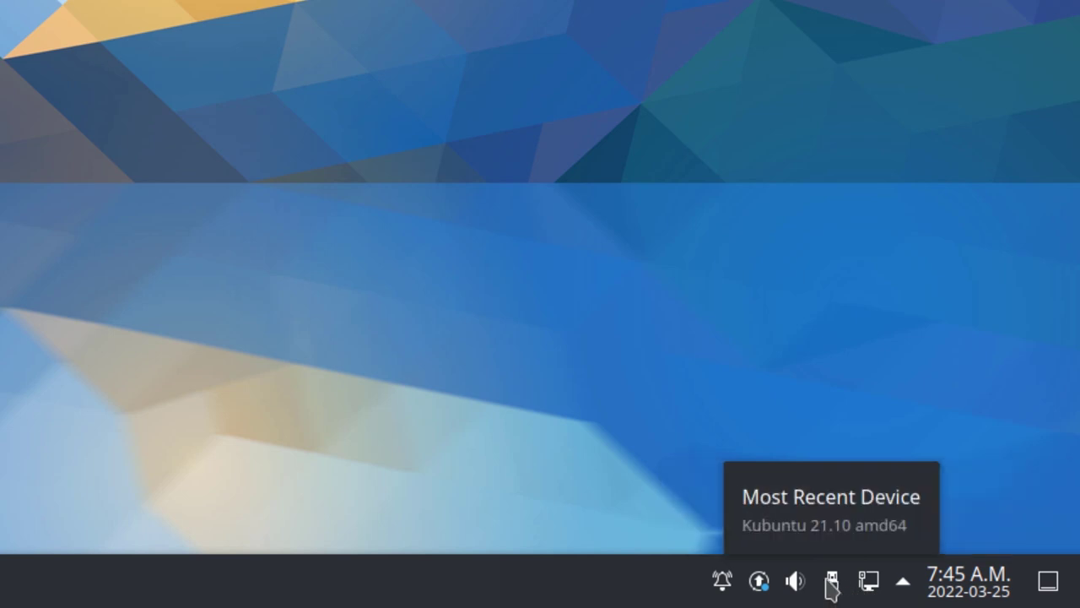
mouse_move(729, 588)
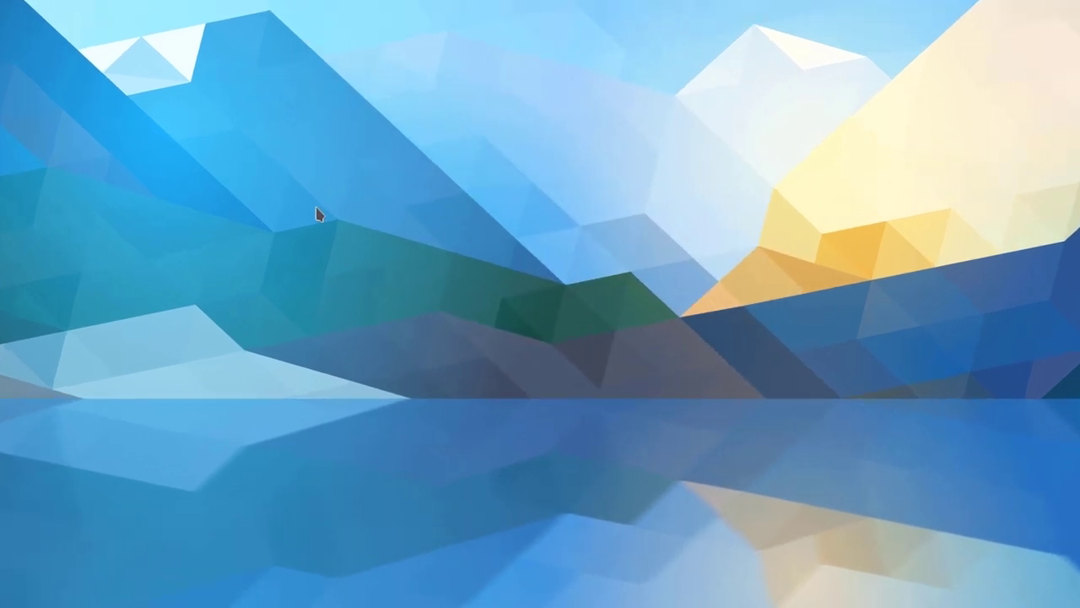
Open Configure Desktop and Wallpaper from the desktop menu, then launch System Settings from the launcher
right_click(329, 282)
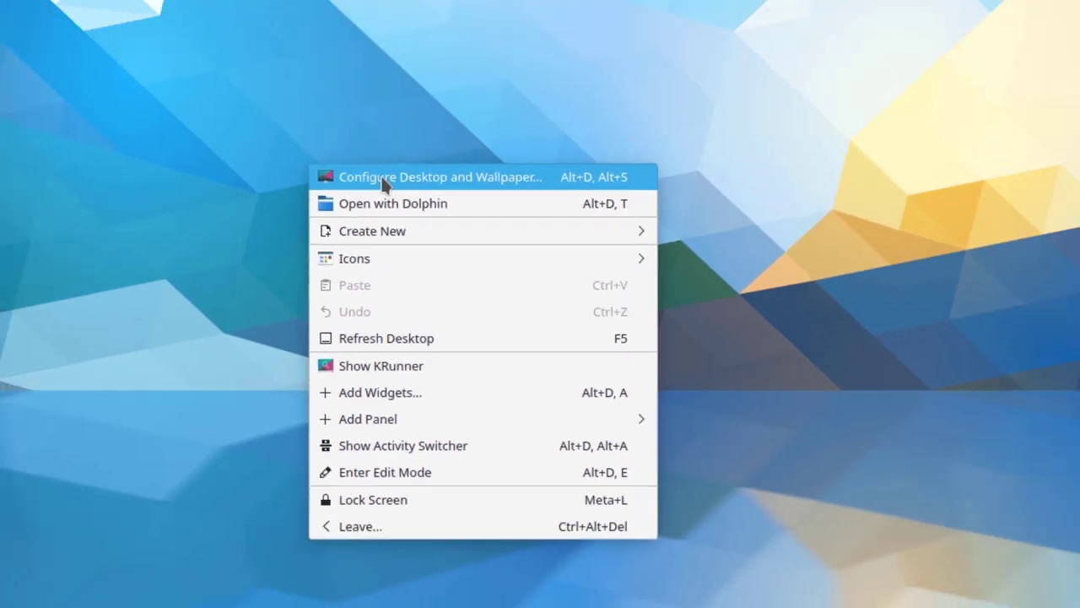
click(397, 42)
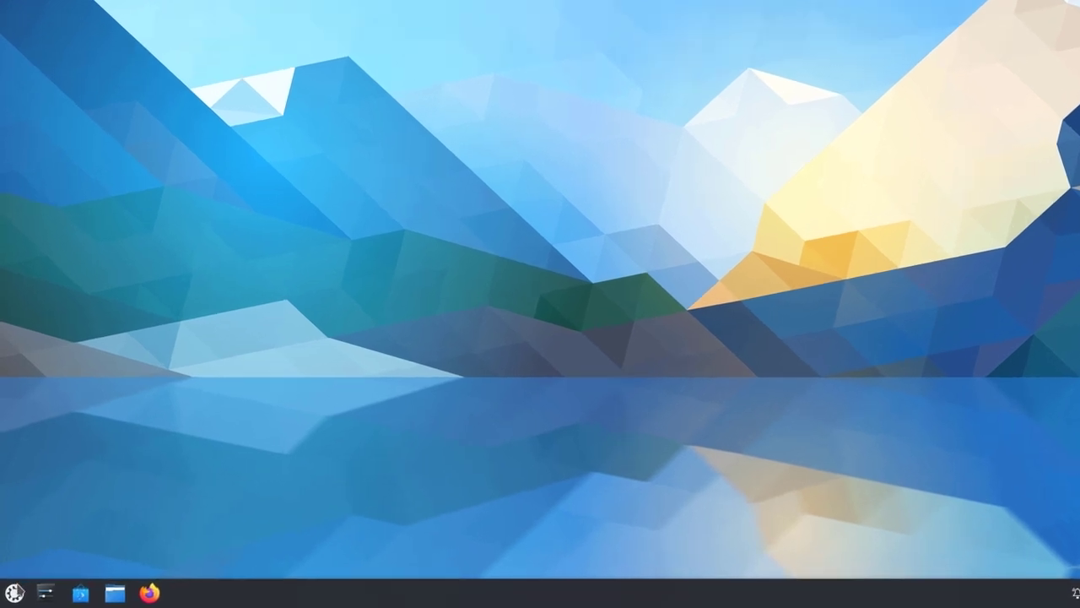
click(12, 594)
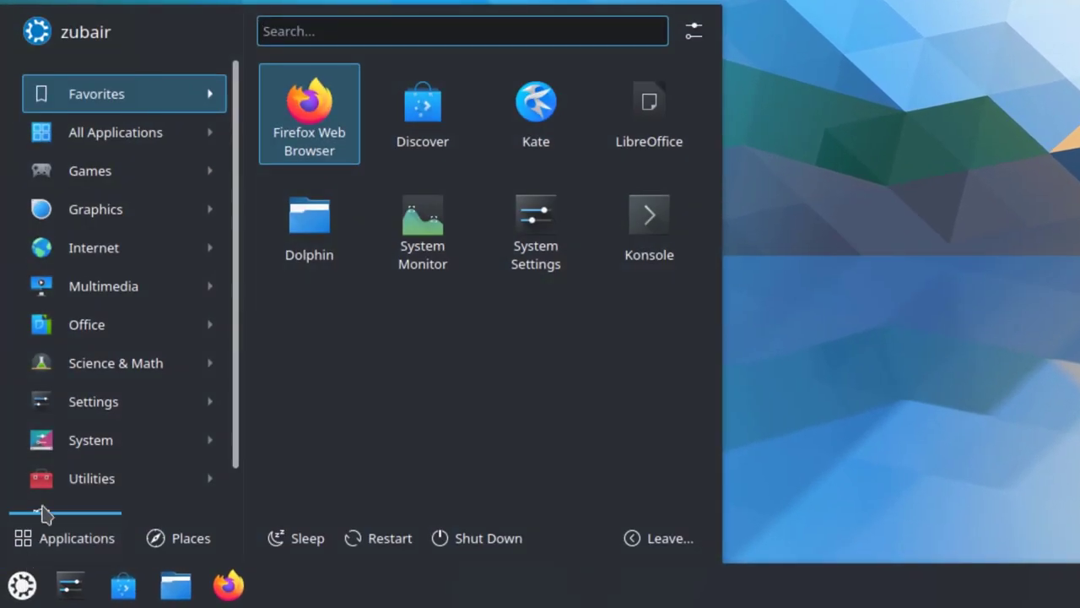
click(102, 412)
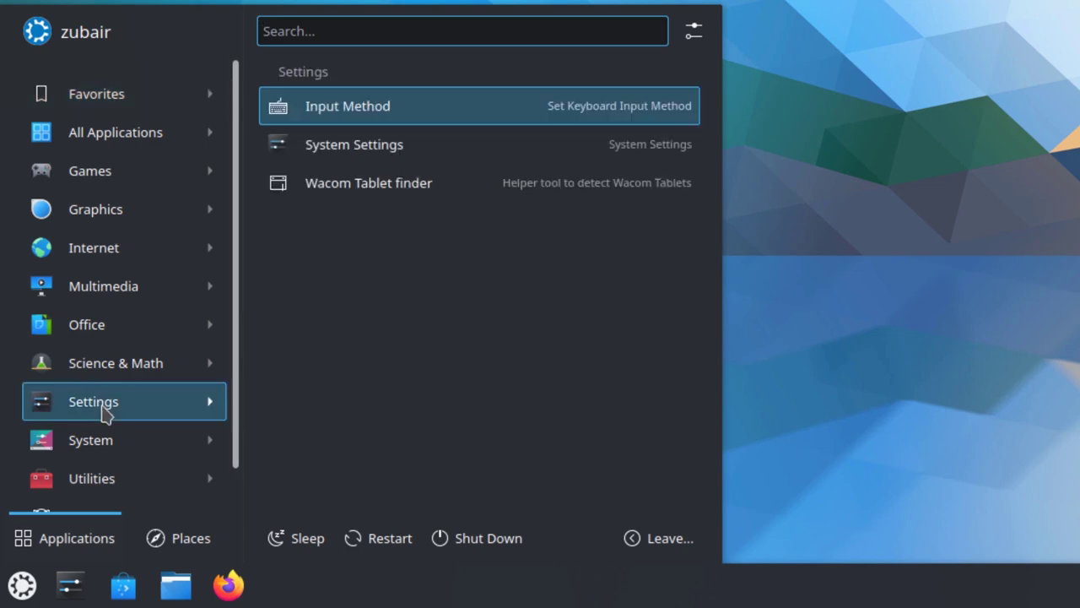
click(361, 157)
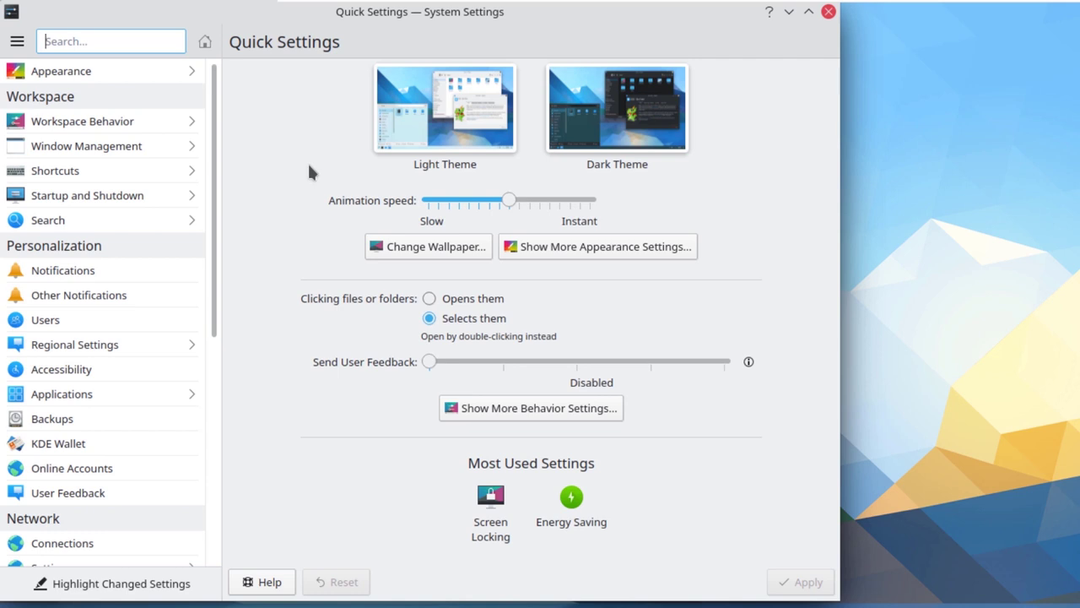
mouse_move(131, 129)
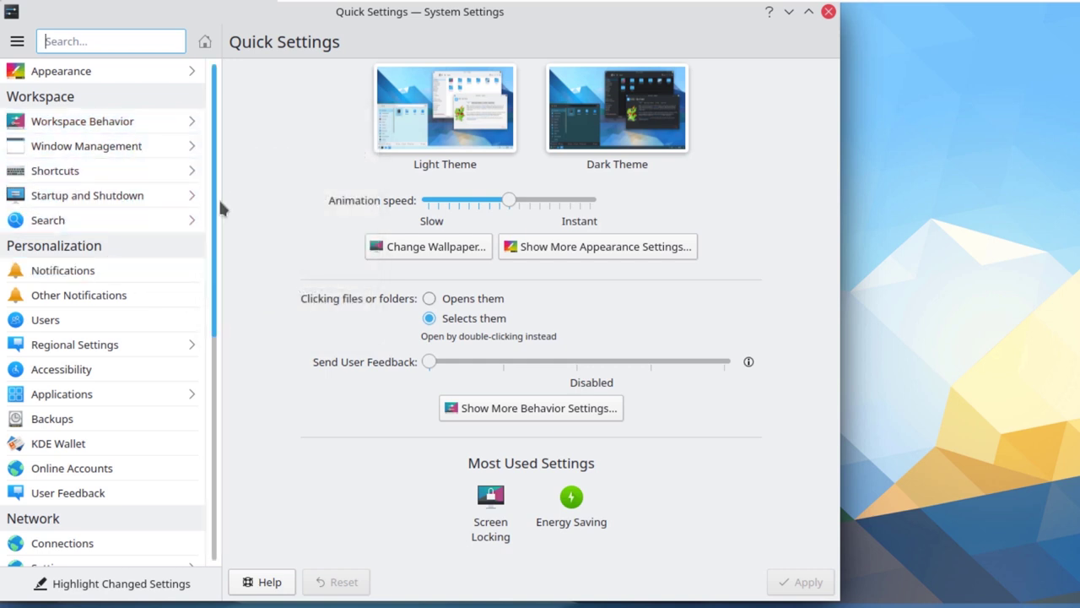
drag(217, 212, 198, 465)
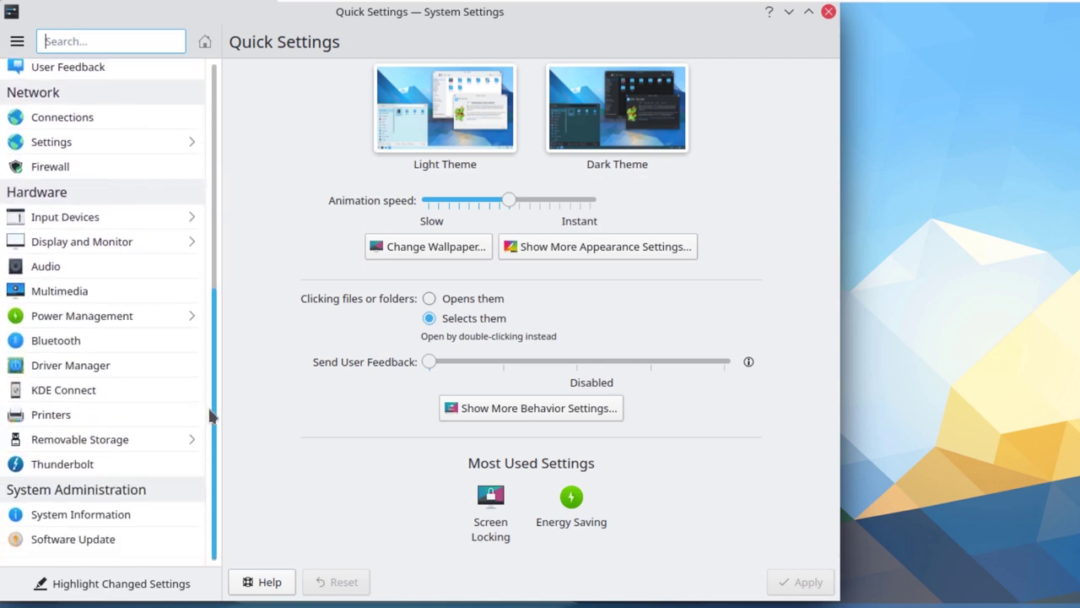
drag(210, 410, 217, 200)
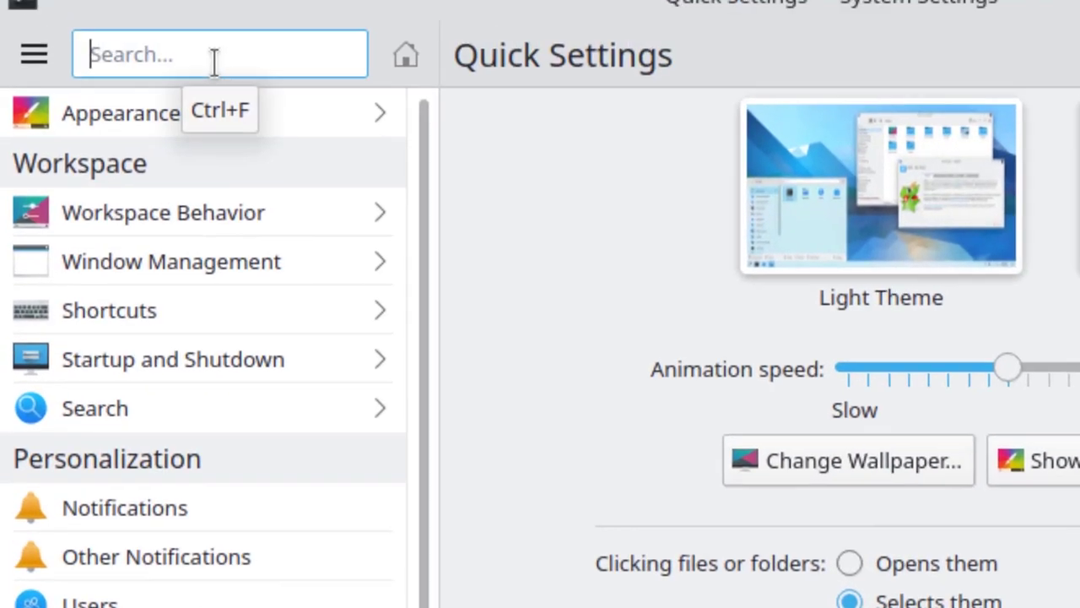
Search 'Desktop', open Virtual Desktops, add four more desktops for five total, and apply
click(211, 62)
text(D)
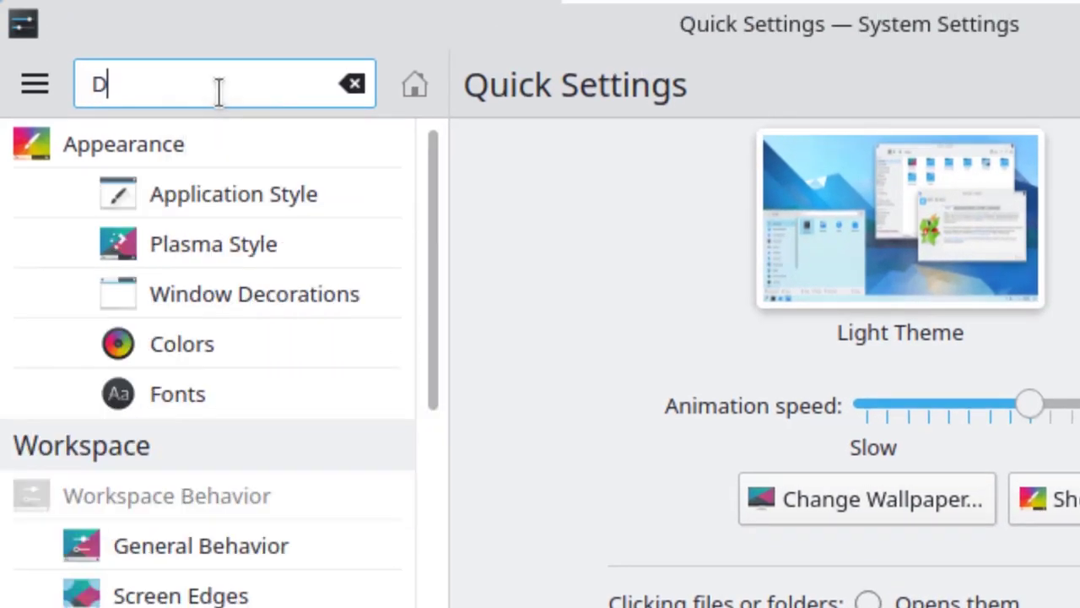
text(esktop)
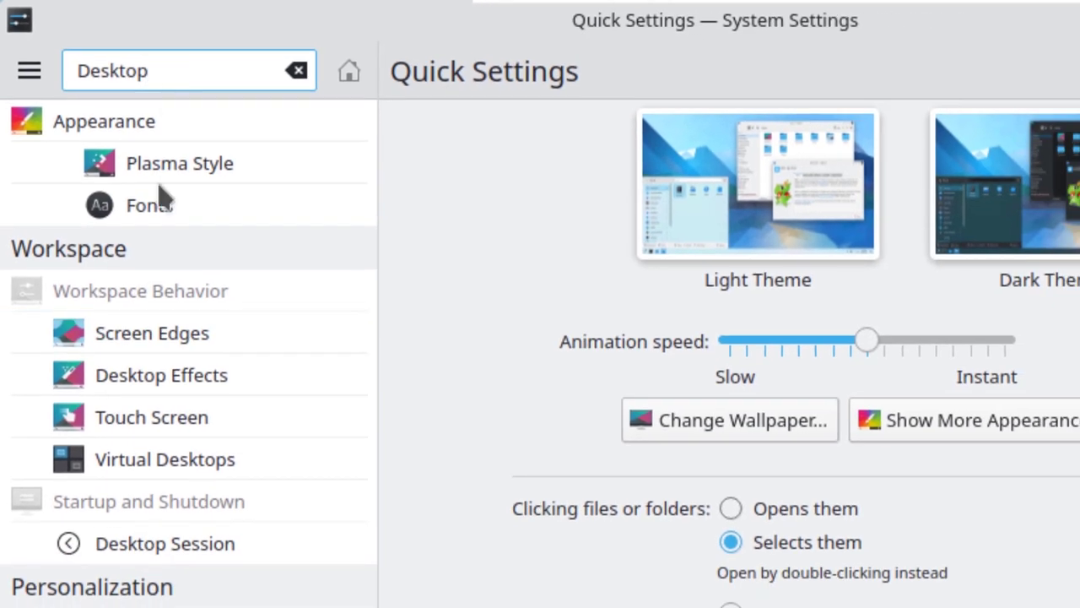
click(141, 462)
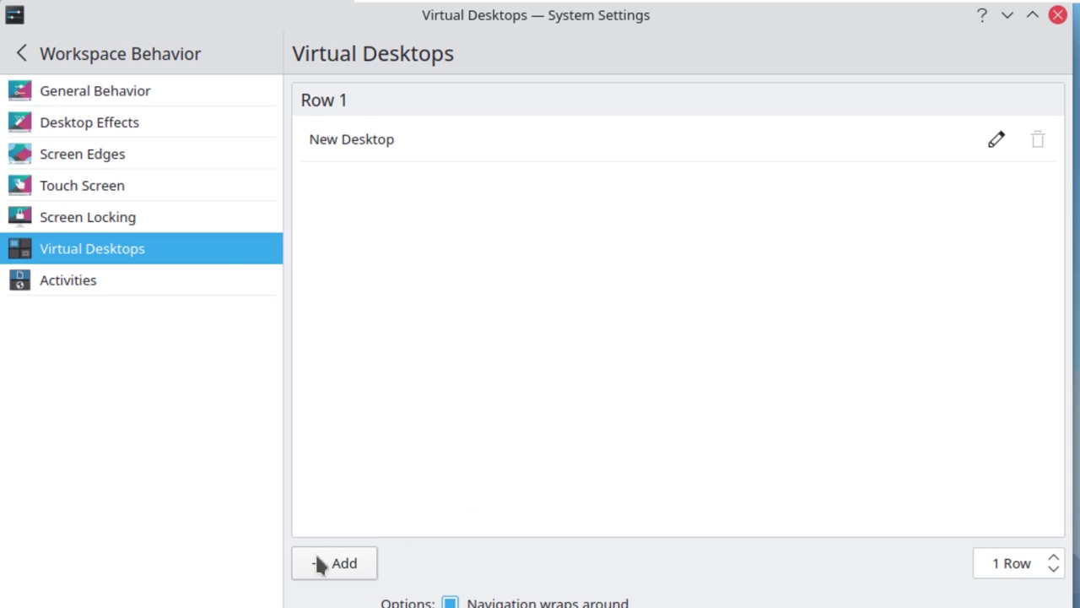
click(320, 564)
click(320, 564)
click(321, 564)
click(321, 563)
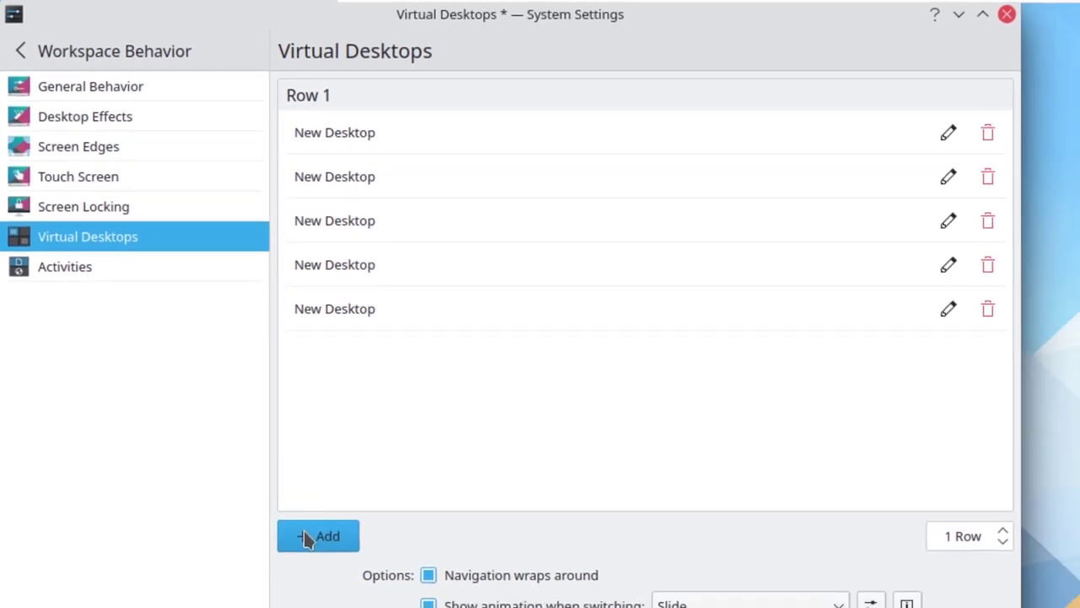
click(979, 607)
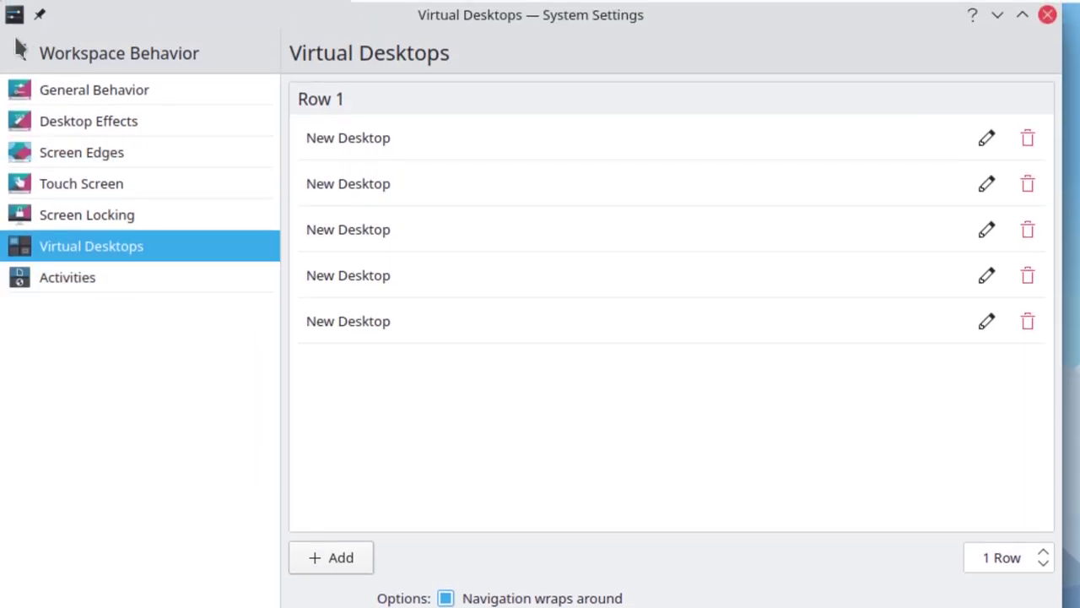
View the Appearance Global Theme options, then return and scroll the sidebar toward System Administration
click(21, 54)
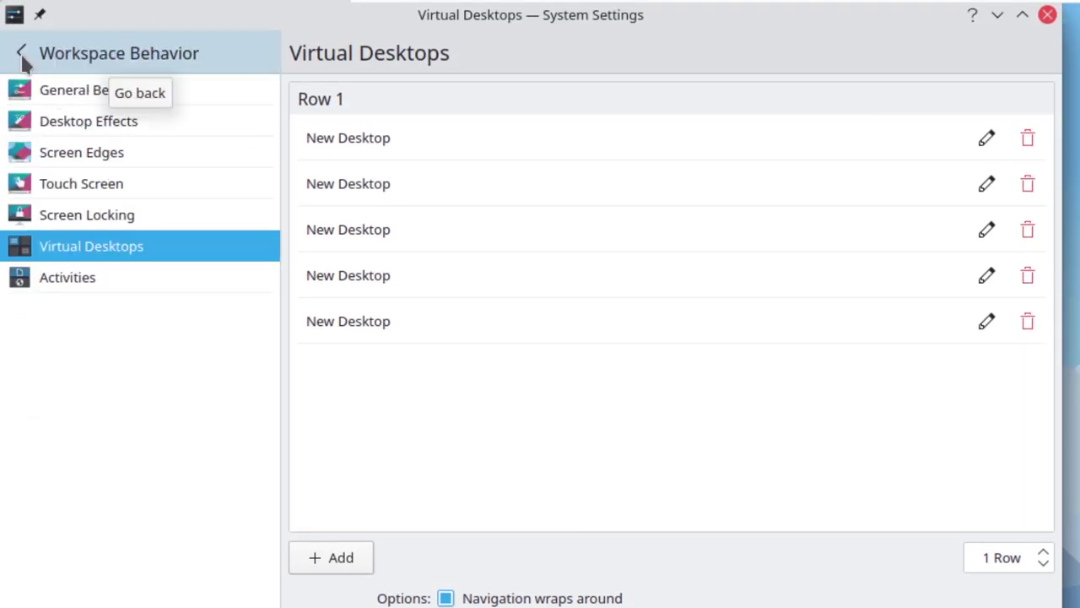
click(21, 55)
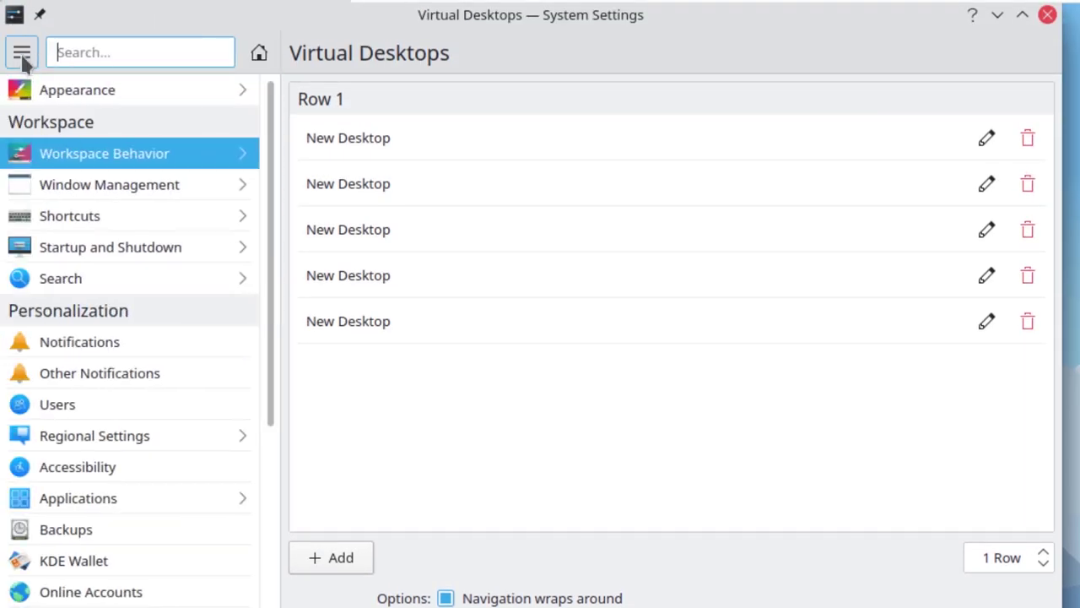
click(56, 91)
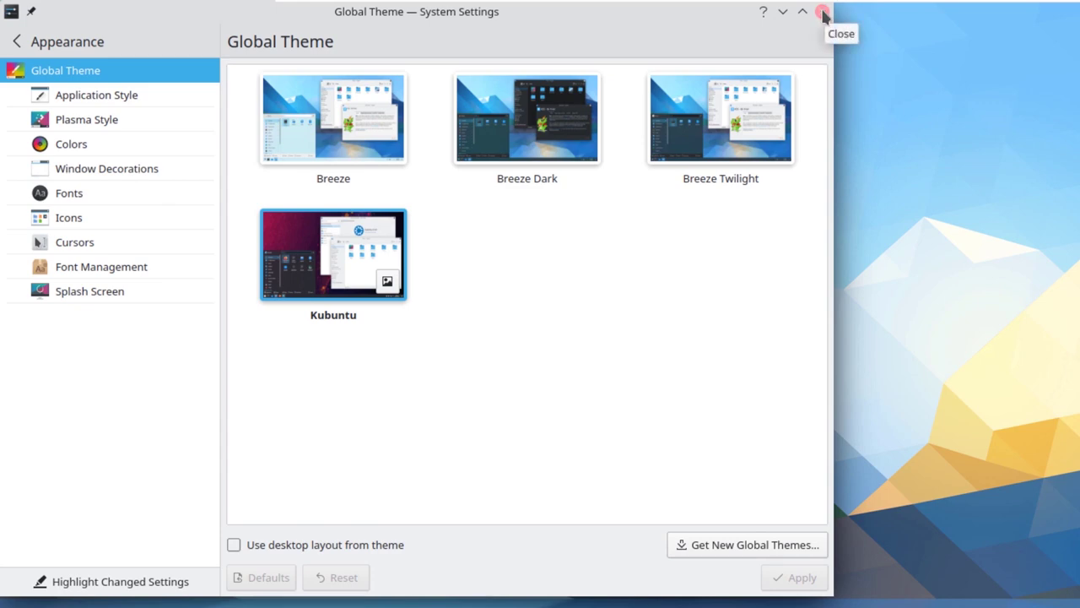
click(17, 41)
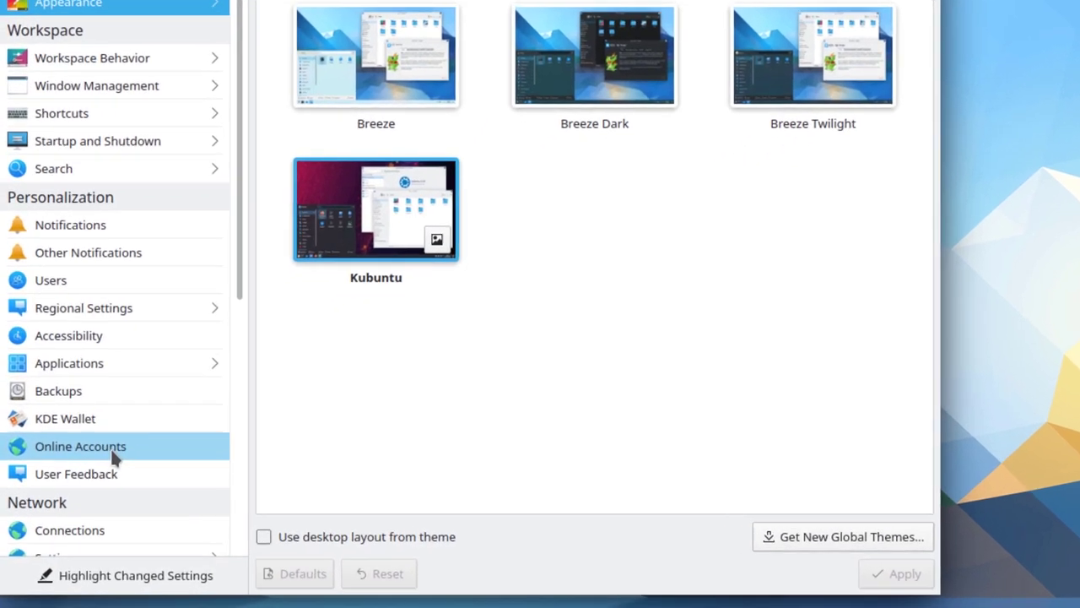
scroll(99, 459, down, 10)
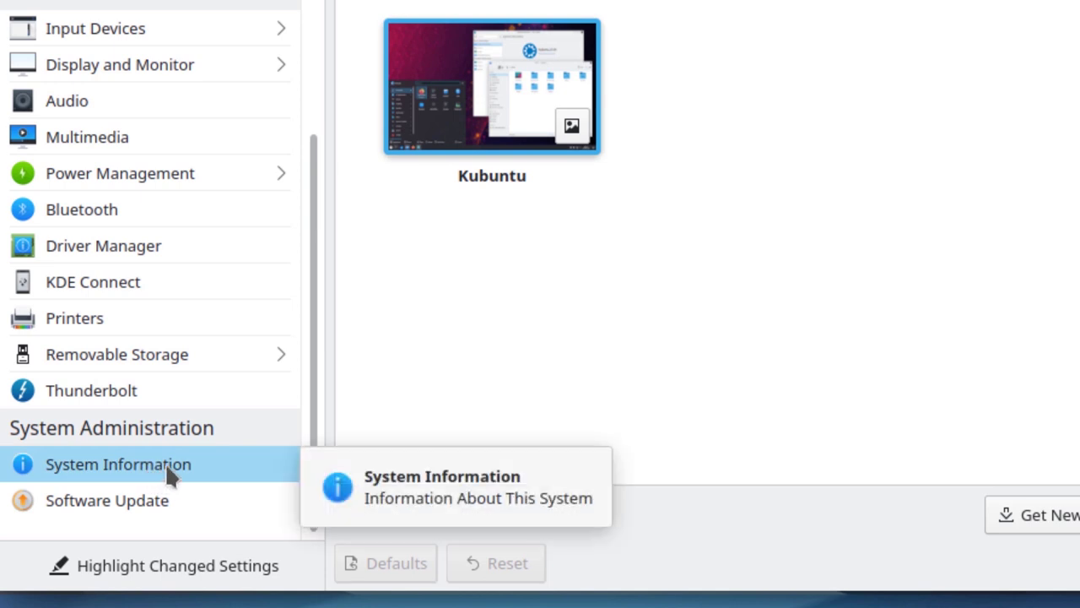
View System Information showing Kubuntu 21.10 with Plasma 5.22.5, then close System Settings
click(173, 472)
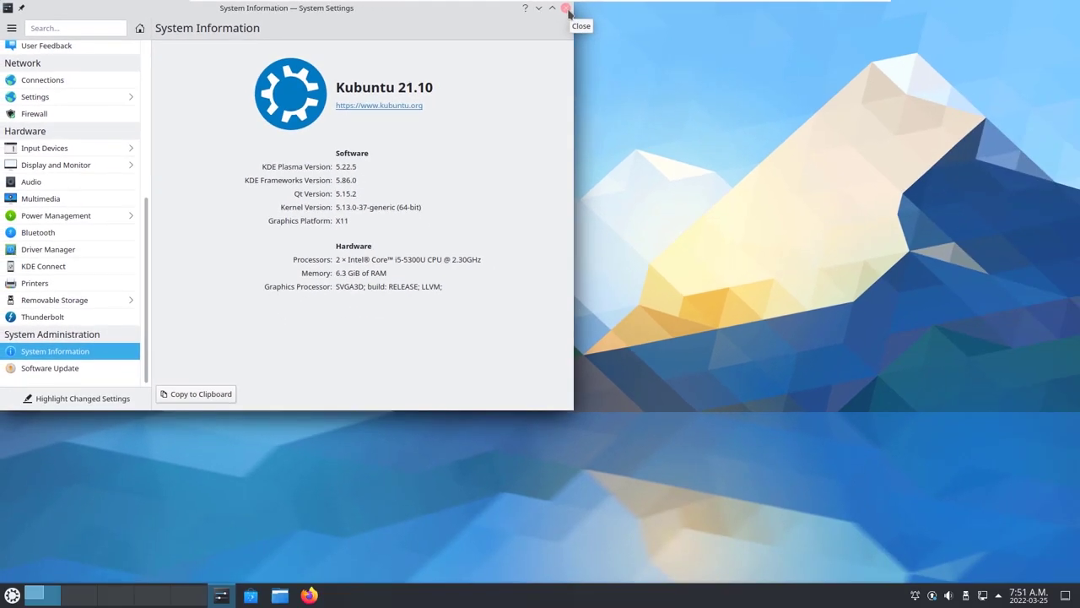
click(565, 8)
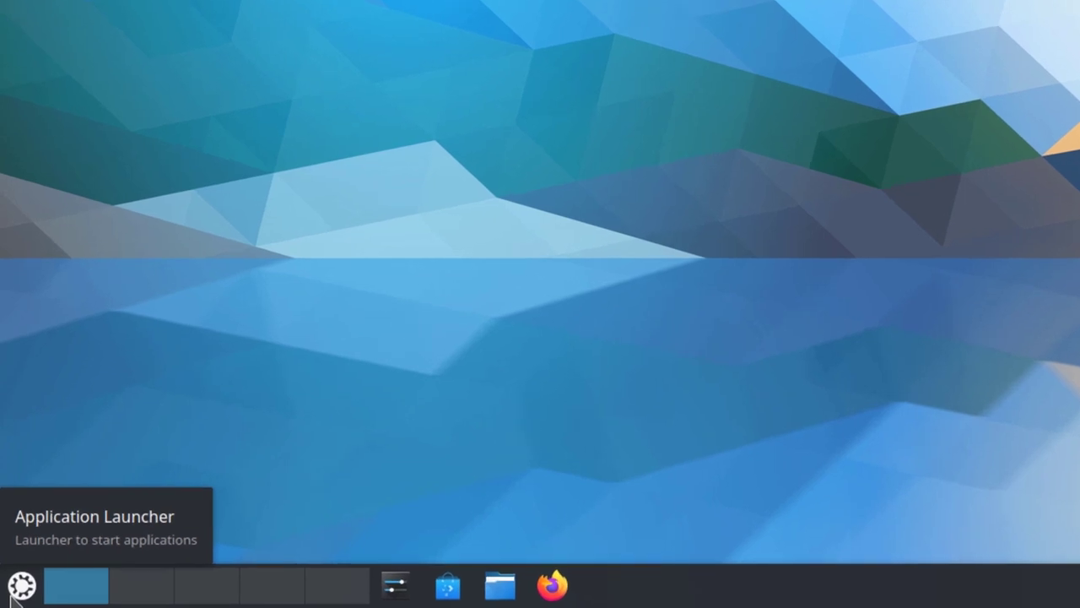
click(7, 601)
mouse_move(196, 155)
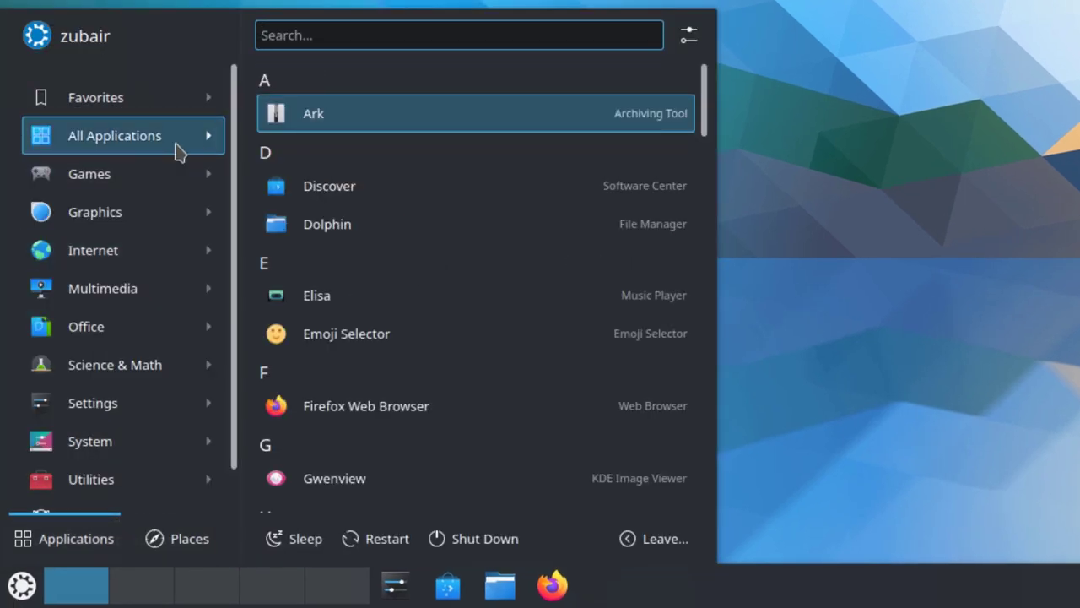
mouse_move(169, 184)
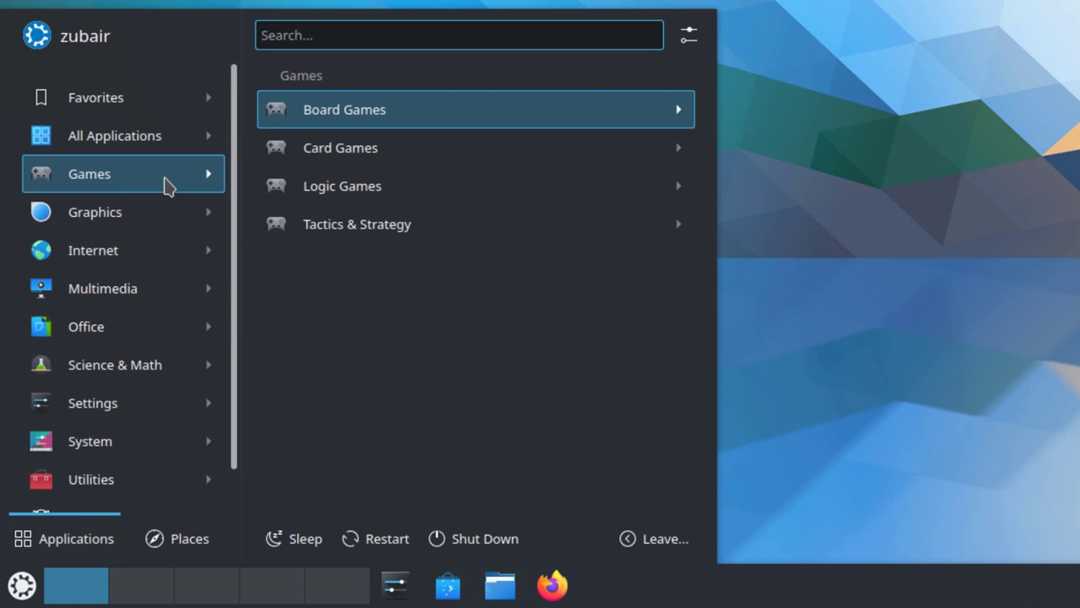
mouse_move(145, 246)
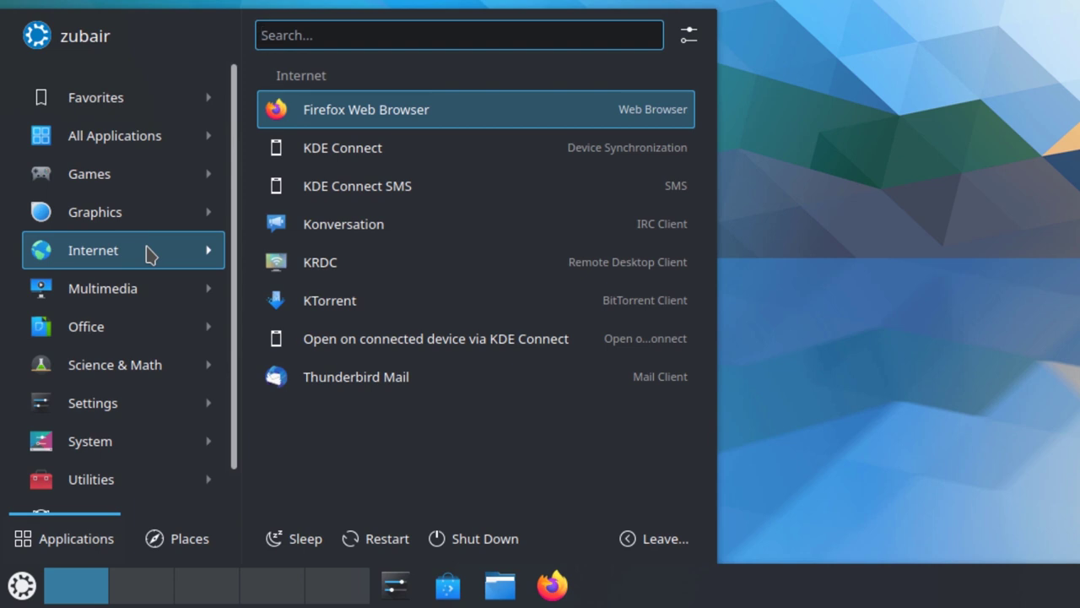
mouse_move(150, 289)
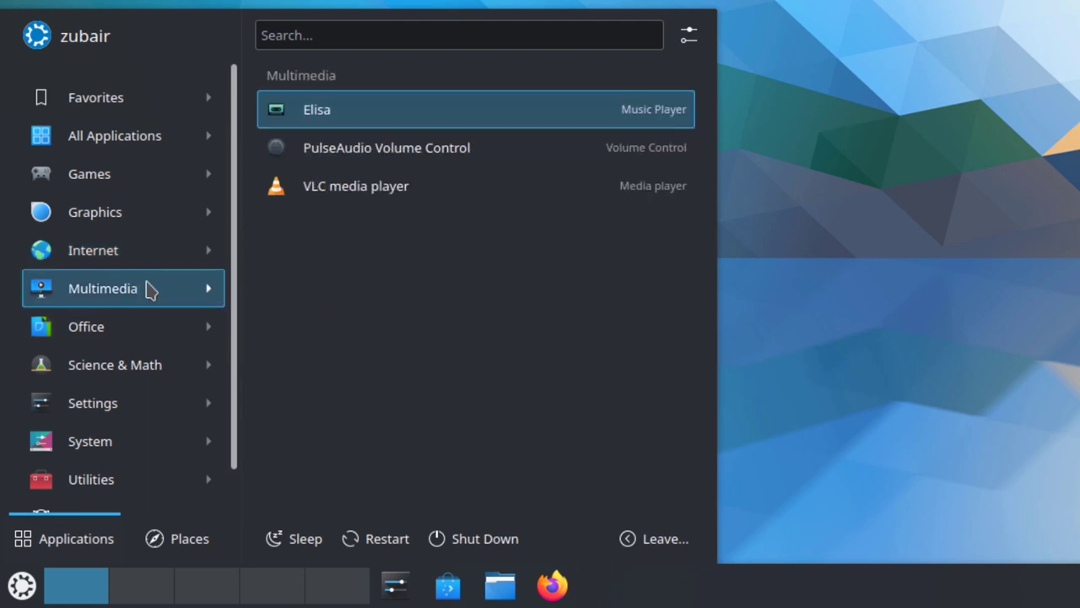
mouse_move(140, 325)
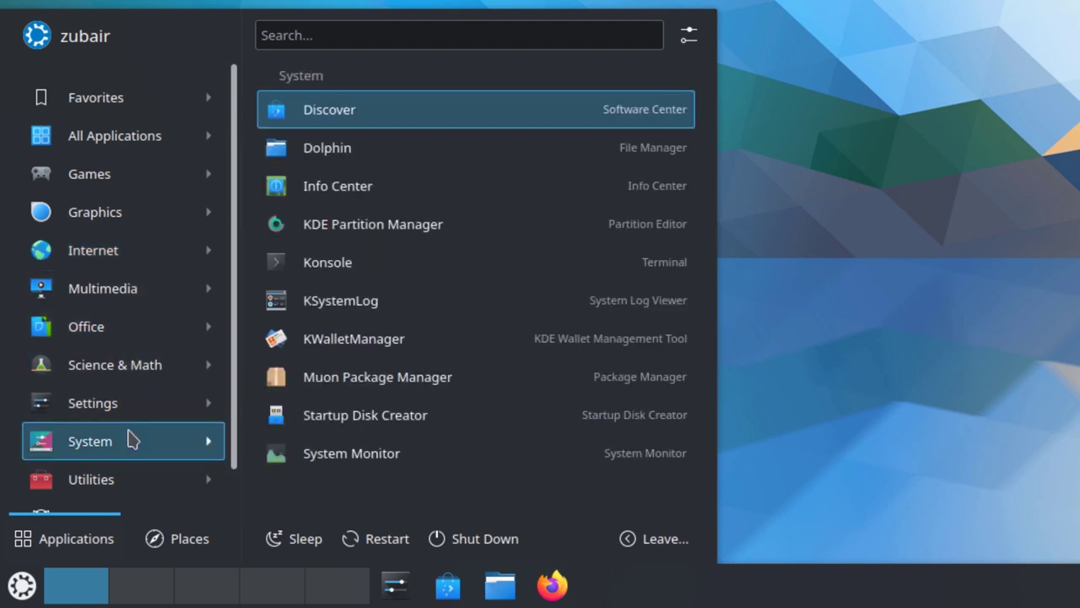
mouse_move(139, 477)
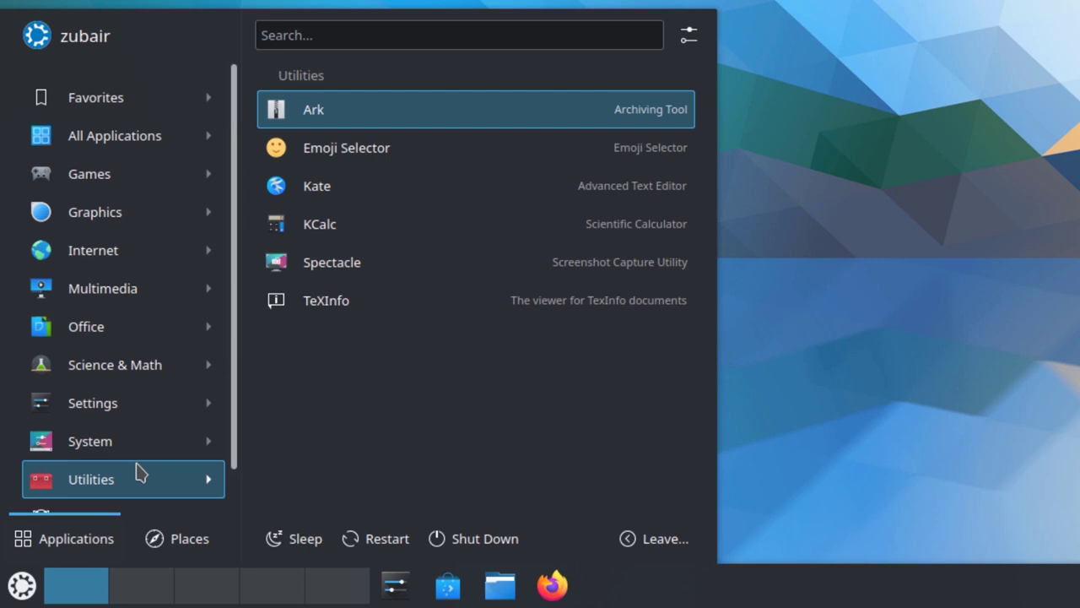
click(886, 74)
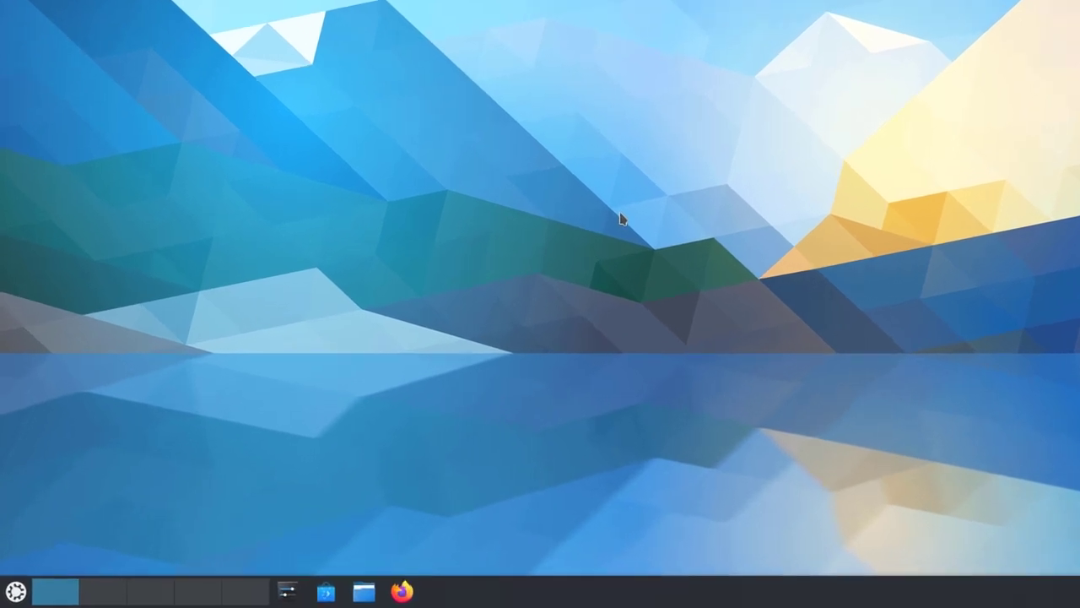
key(super)
text(te)
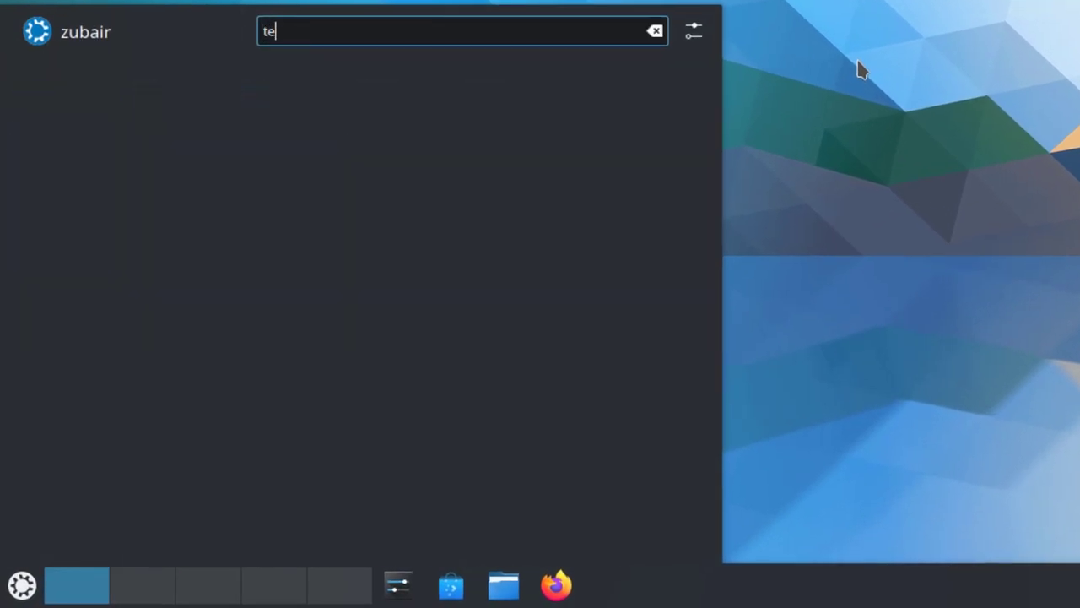
text(rminal)
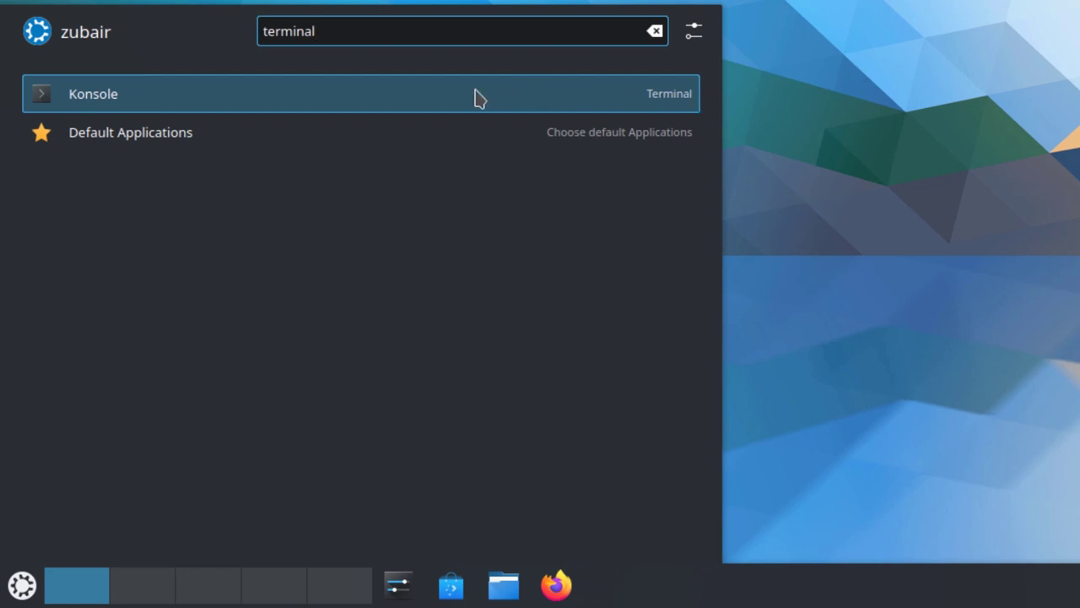
click(285, 103)
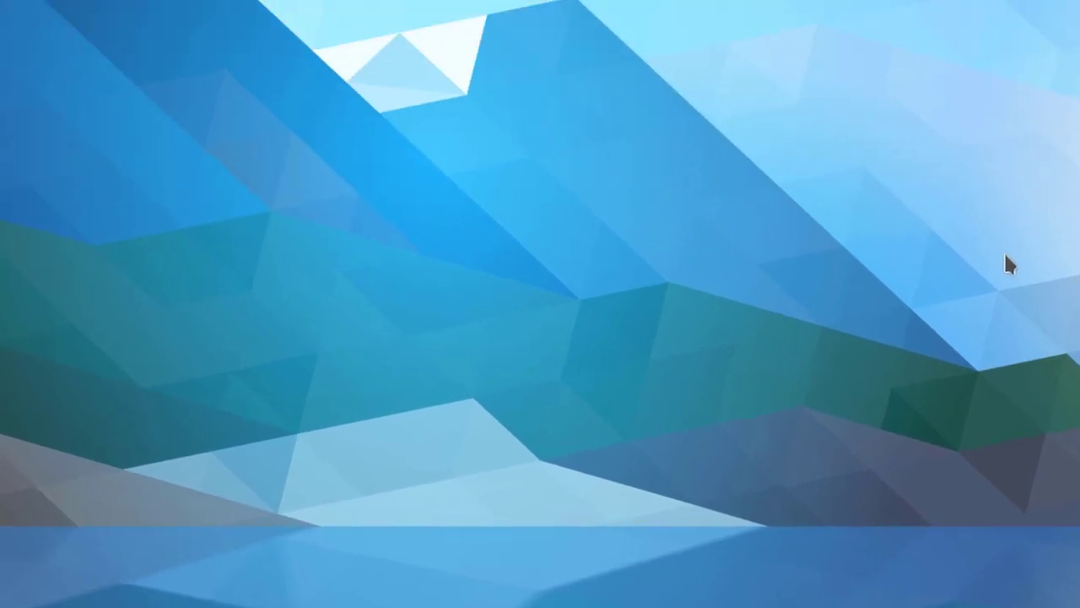
text(top)
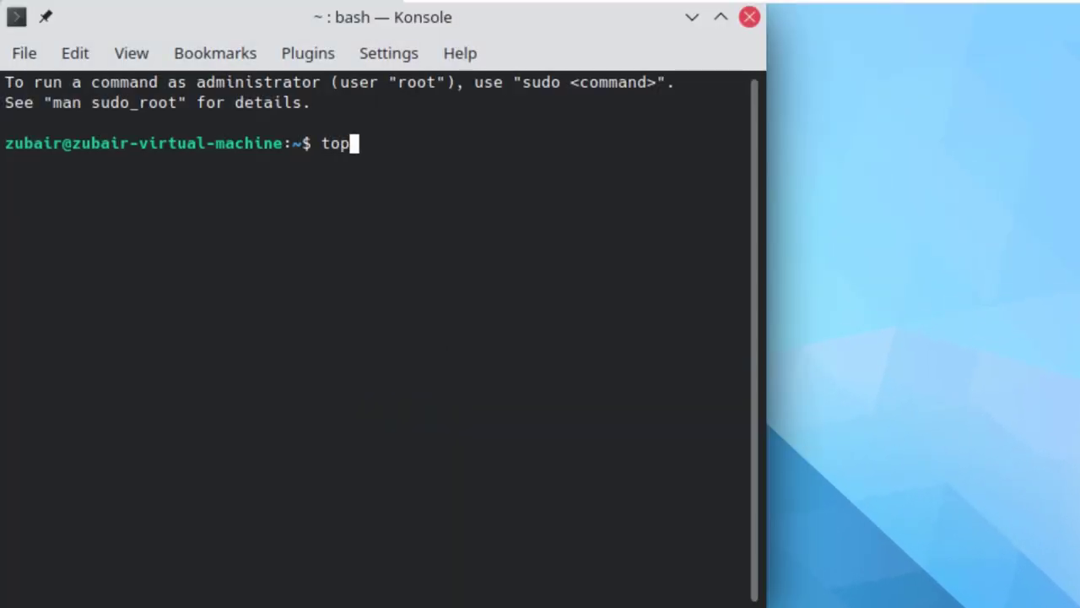
key(Return)
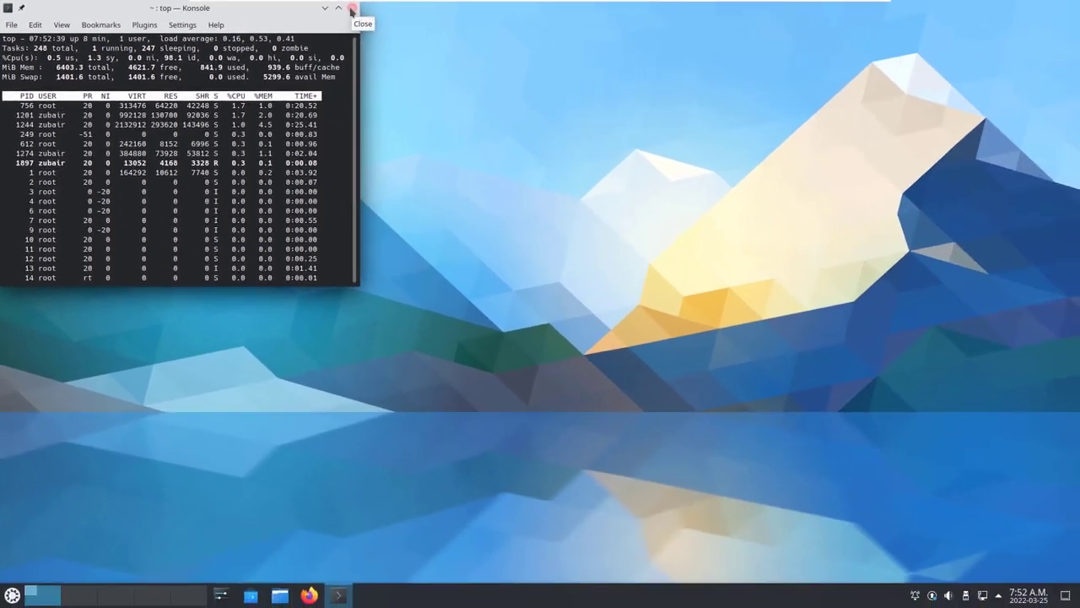
click(749, 18)
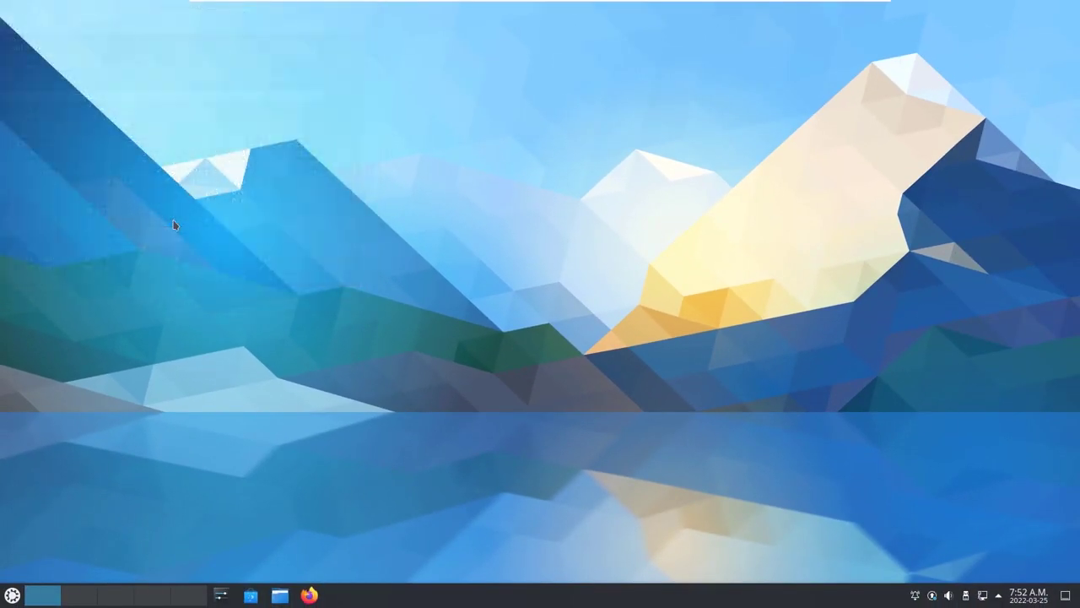